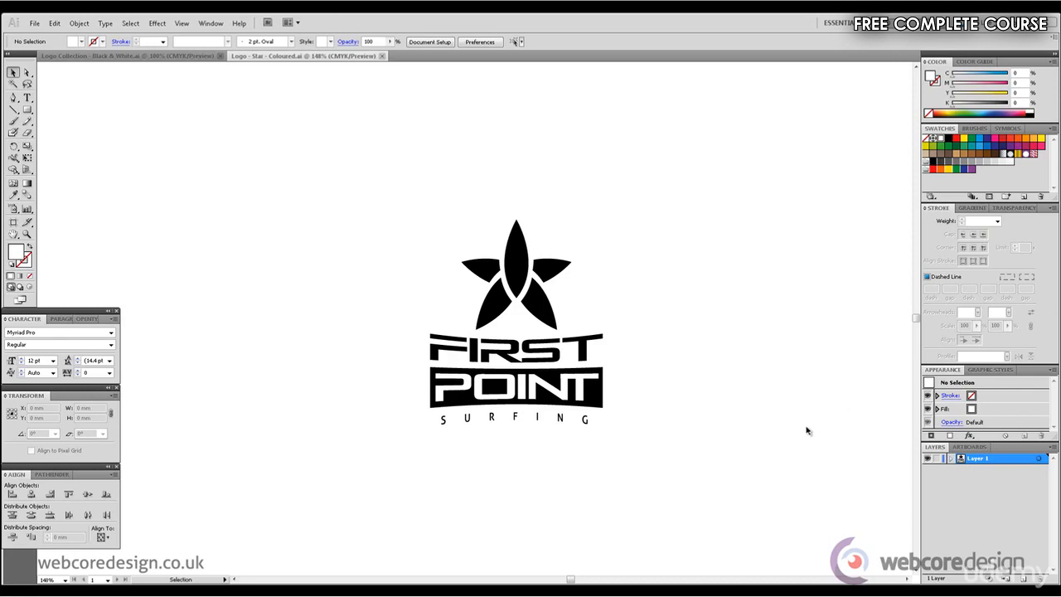
Scale the star logo down to about 45 × 54 mm, move it to the left, and place two copies beside it in a row.
left_click_drag(737, 478, 373, 237)
left_click_drag(523, 260, 277, 158)
left_click_drag(356, 118, 288, 199)
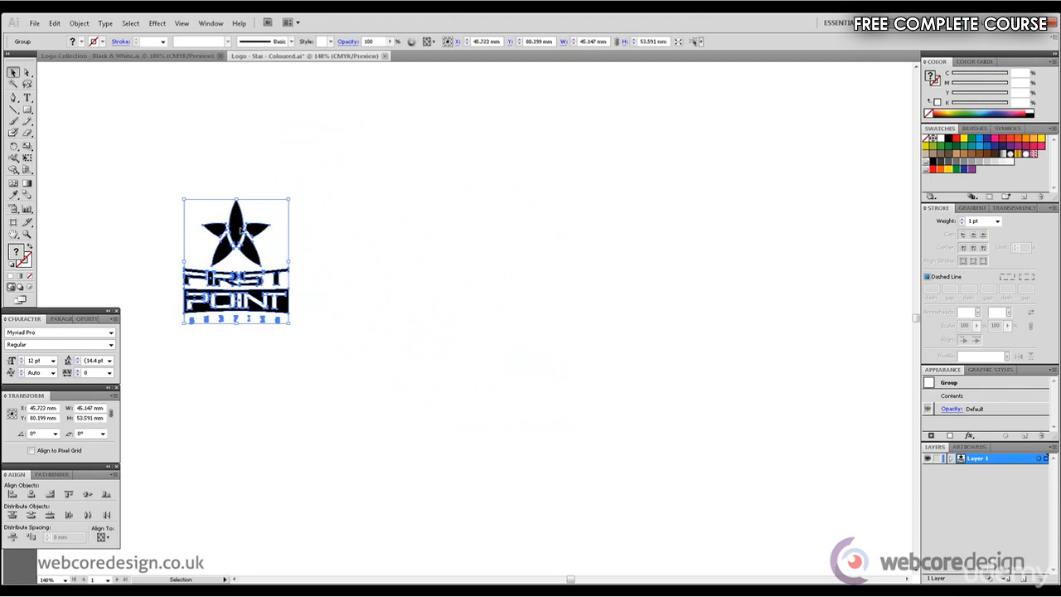
left_click_drag(239, 229, 607, 234)
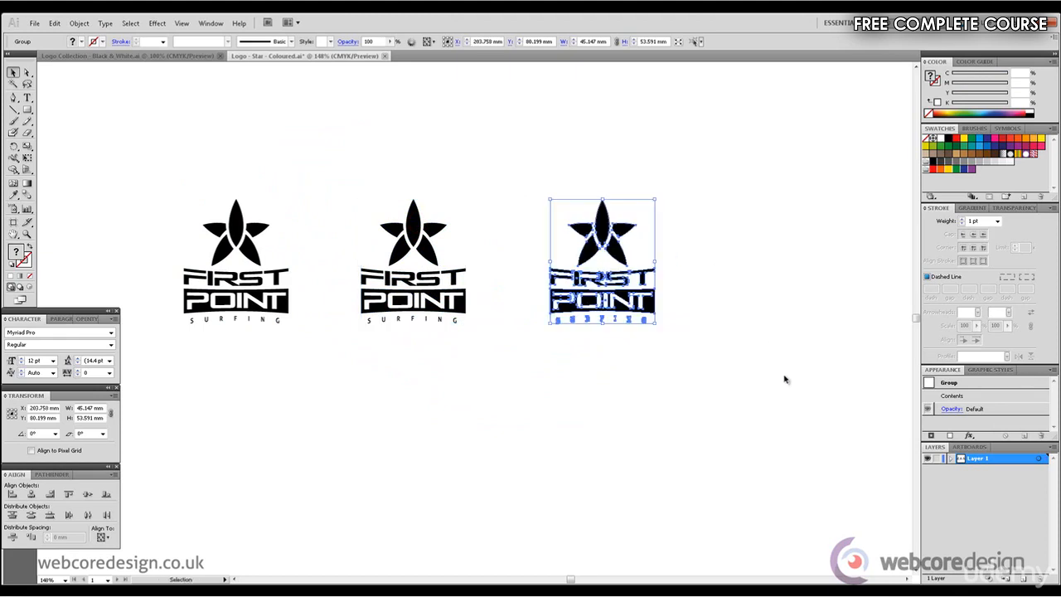
left_click(785, 379)
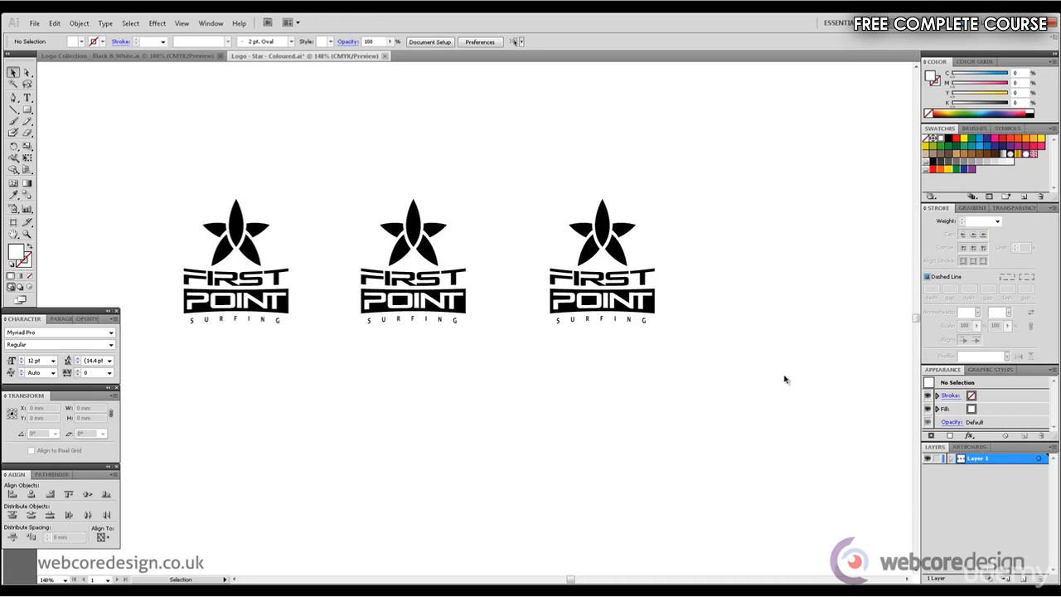
left_click(394, 592)
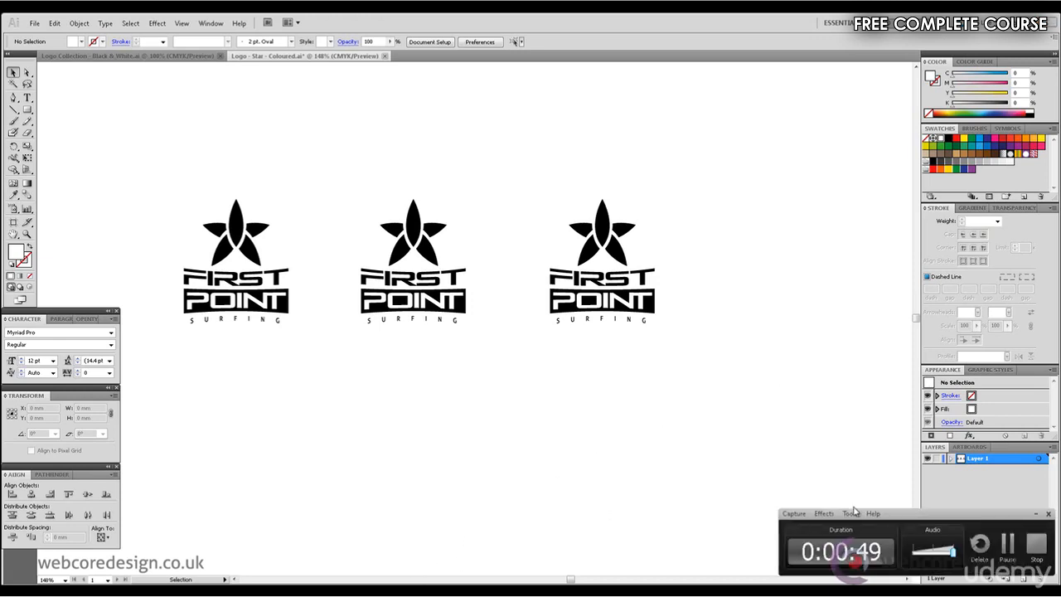
left_click(1008, 551)
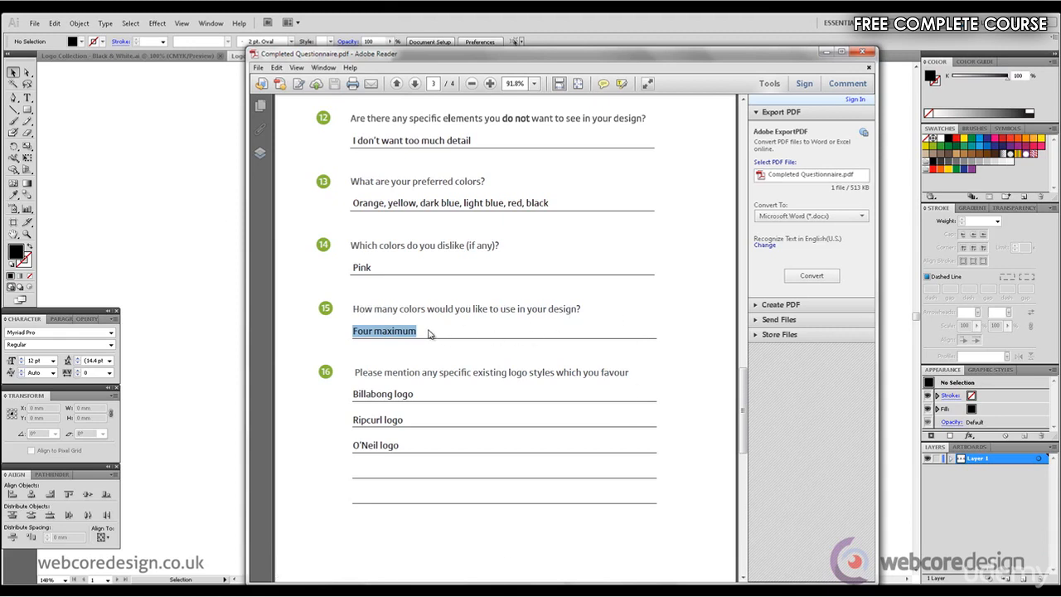
Minimise the completed questionnaire to return to Illustrator, and ungroup the leftmost logo.
left_click(826, 53)
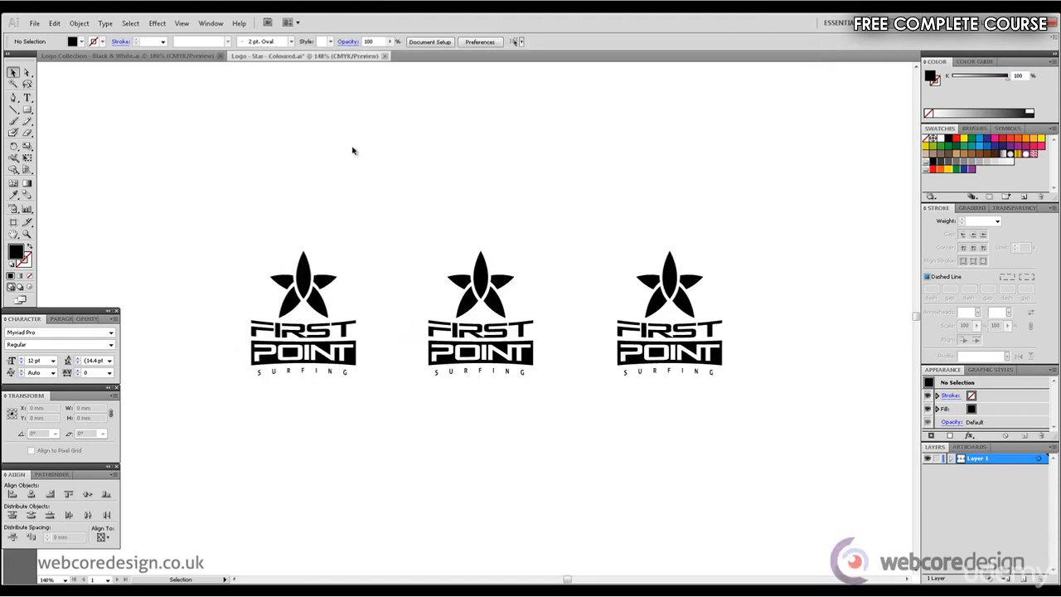
left_click_drag(159, 194, 344, 406)
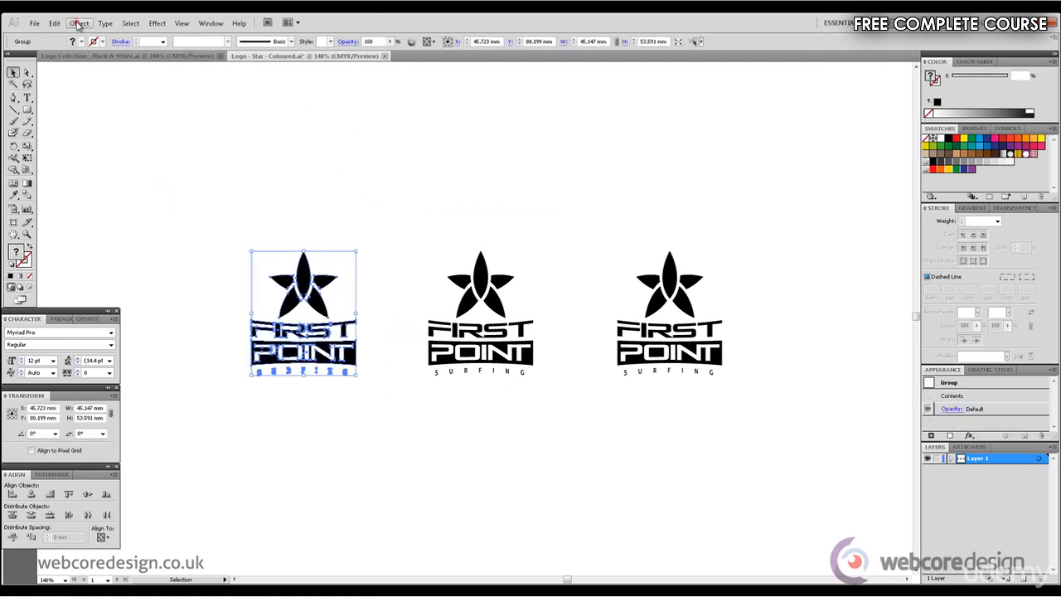
left_click(79, 22)
left_click(108, 78)
left_click(303, 194)
Split the leftmost logo's star compound path into separate pieces with the Pathfinder Divide operation.
left_click(303, 286)
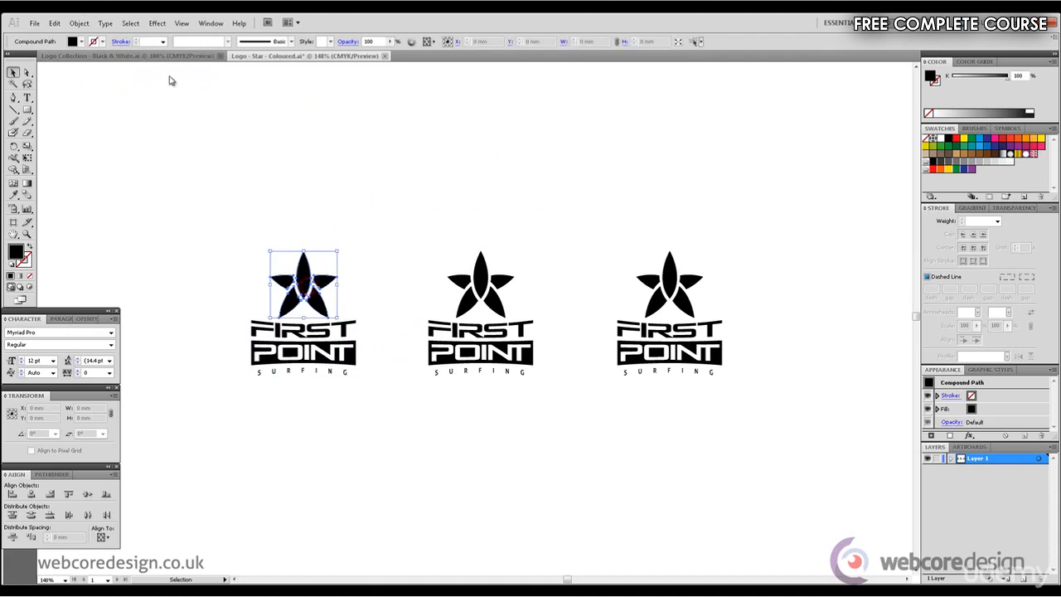
left_click(79, 22)
left_click(376, 206)
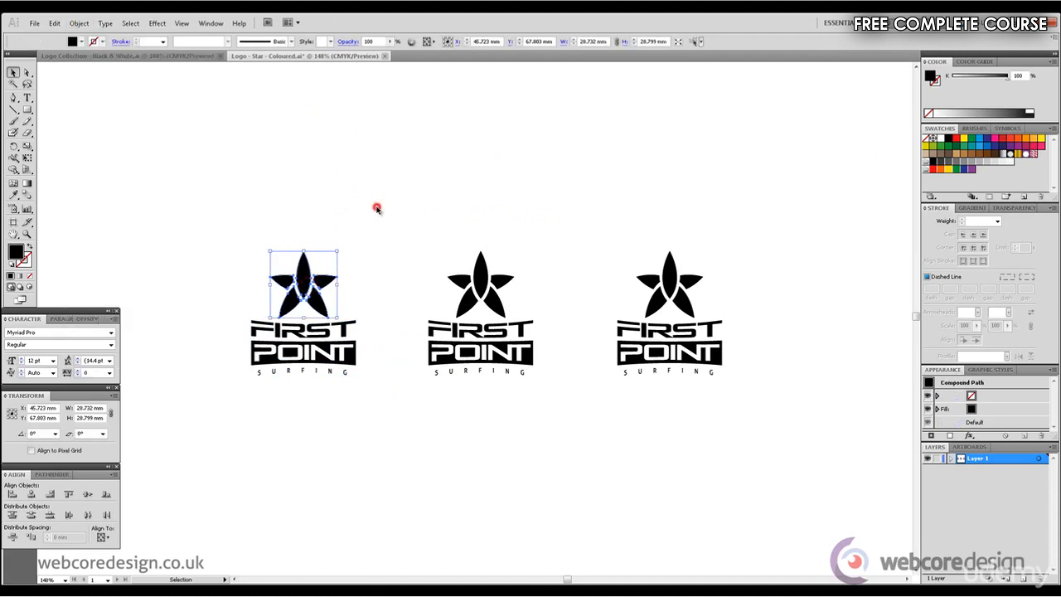
left_click(377, 207)
left_click(308, 285)
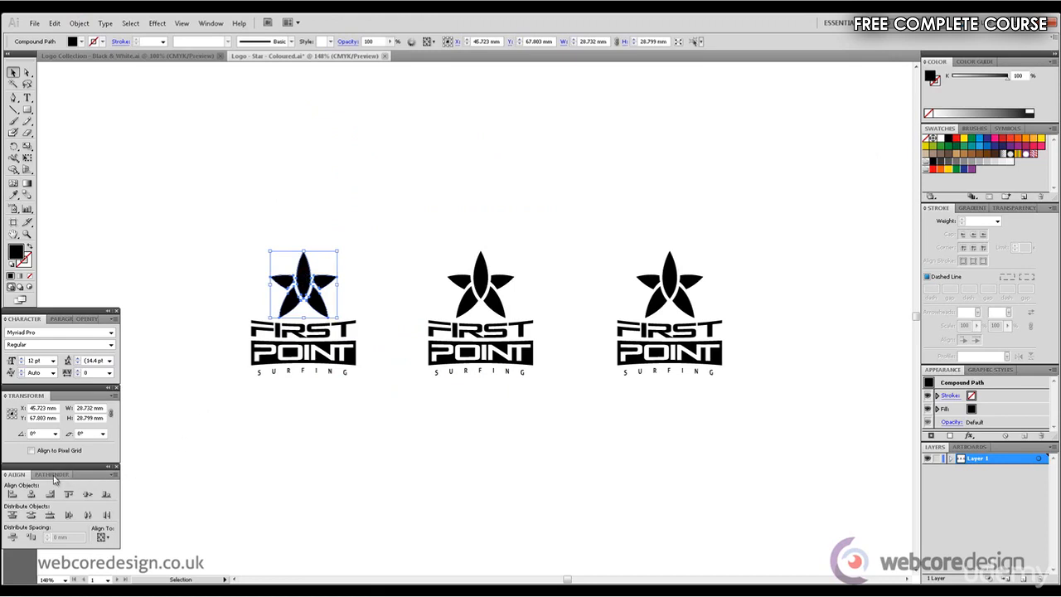
left_click(51, 474)
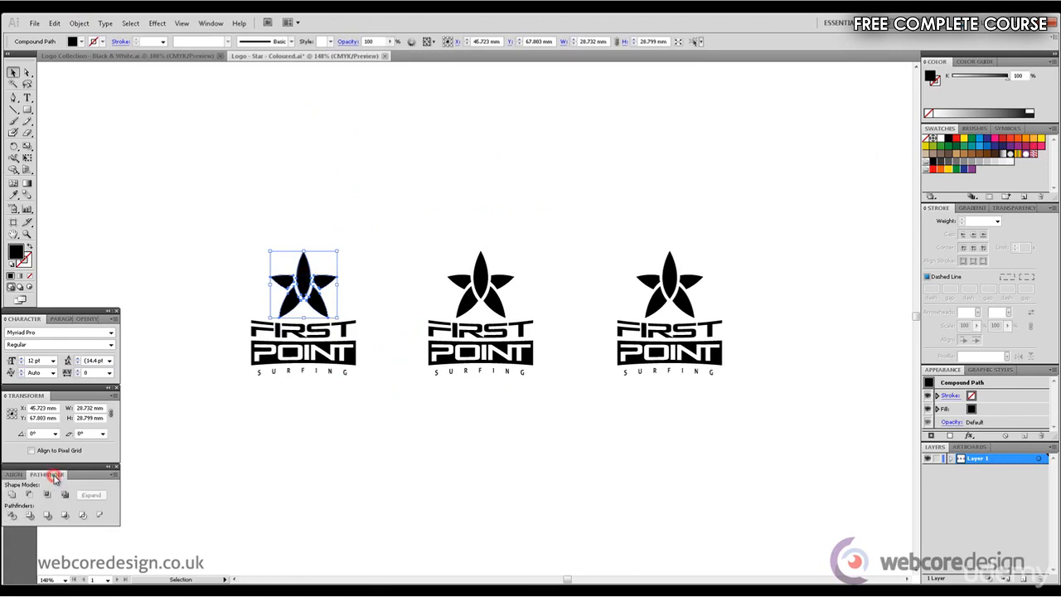
left_click(11, 516)
Ungroup the divided star of the leftmost logo and check that its petals select individually.
left_click(80, 23)
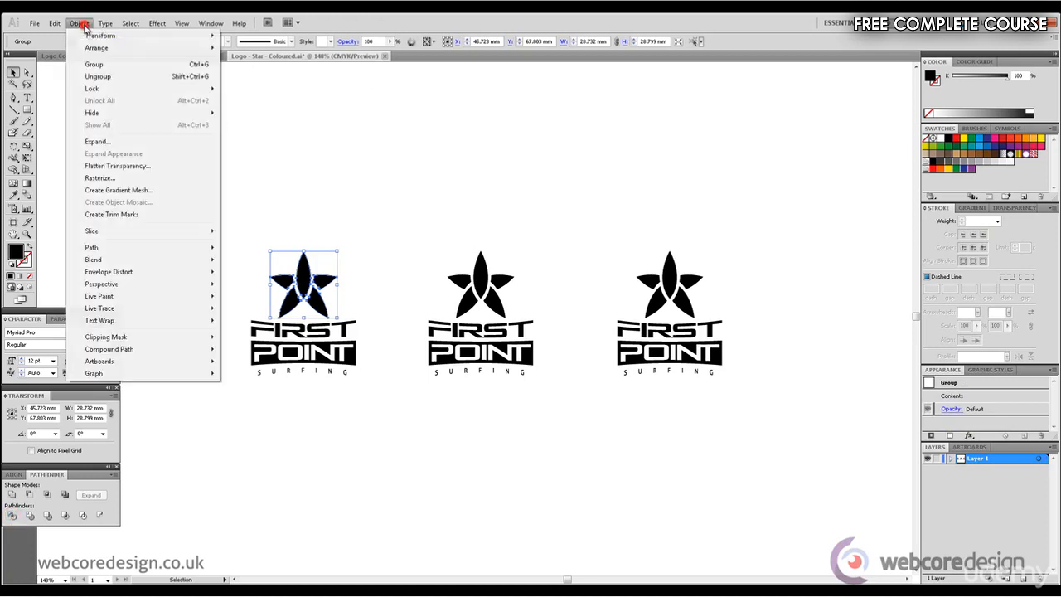
left_click(128, 76)
left_click(289, 154)
left_click(304, 272)
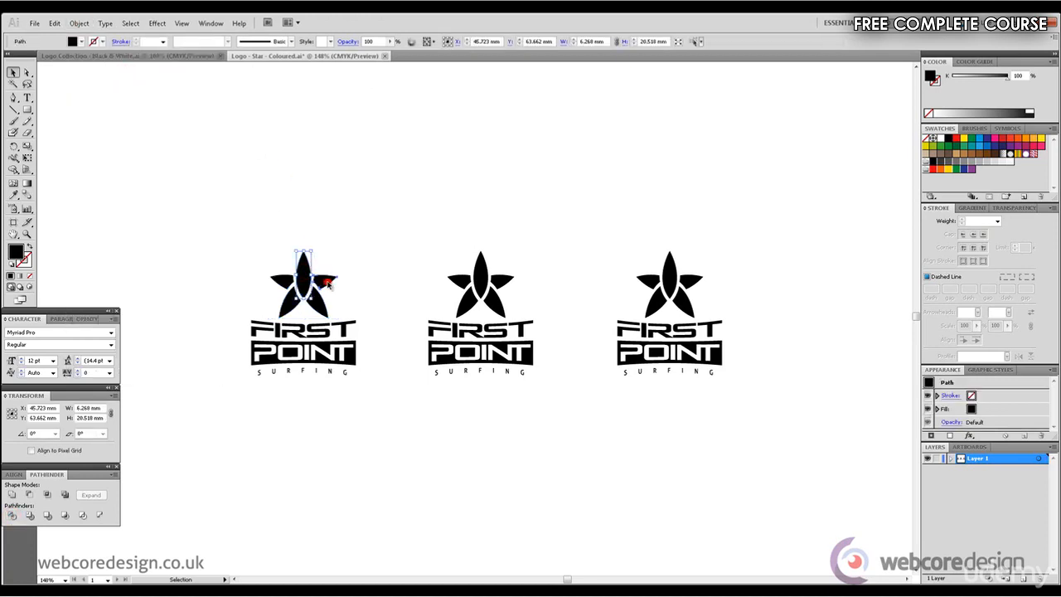
left_click(322, 300)
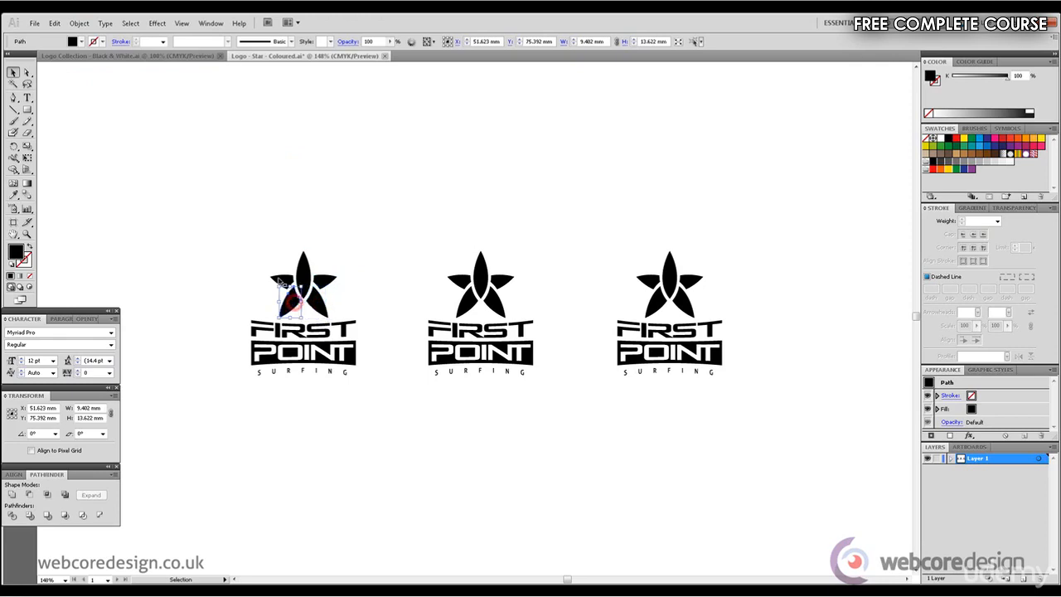
left_click(382, 218)
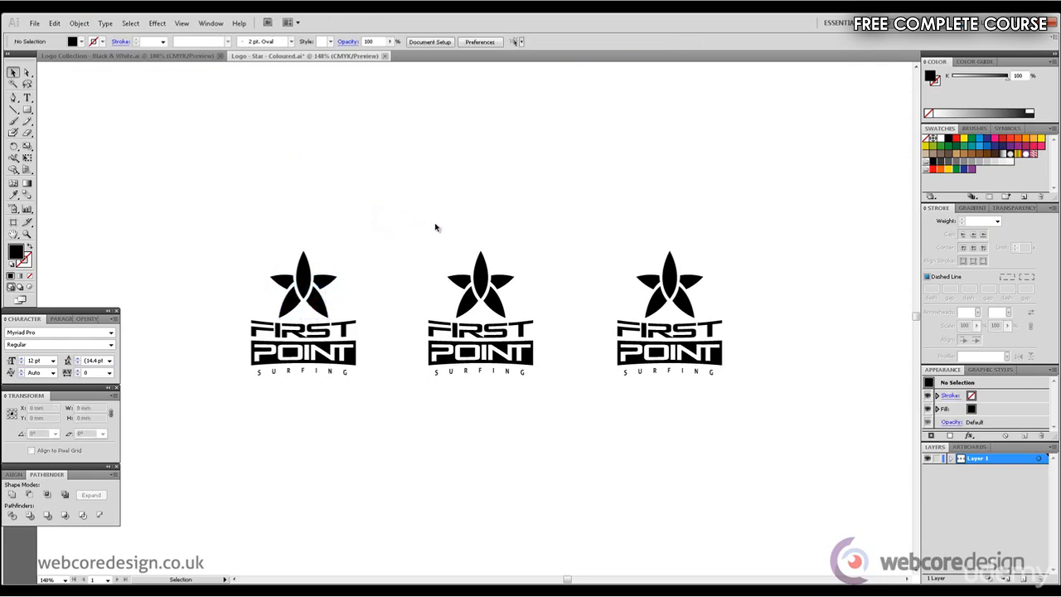
Delete the middle and right logos and replace them with two copies of the logo whose star is divided.
left_click_drag(422, 220, 765, 381)
key("Delete")
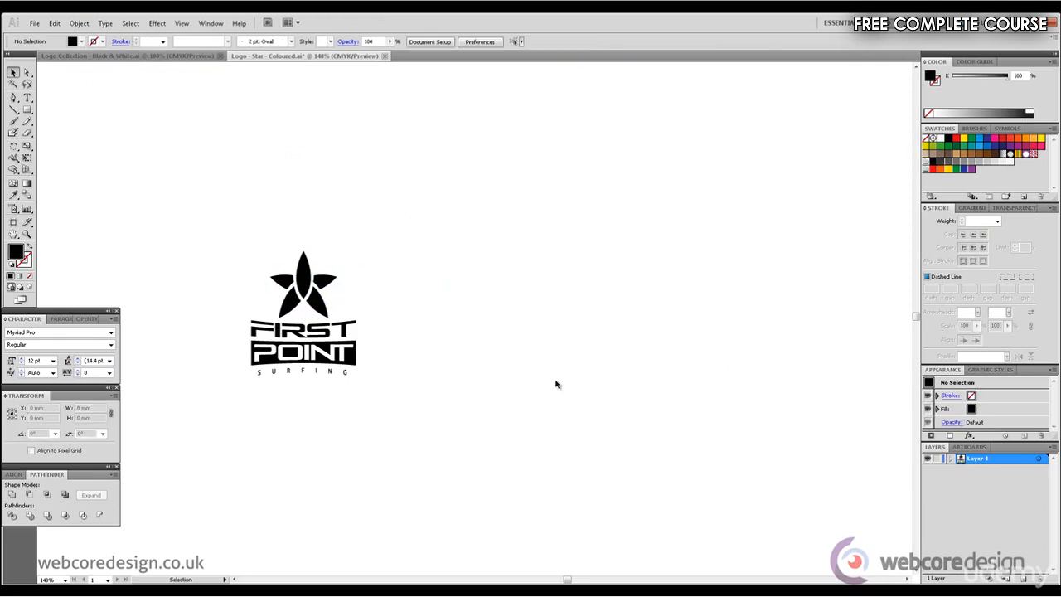
left_click_drag(444, 407, 181, 225)
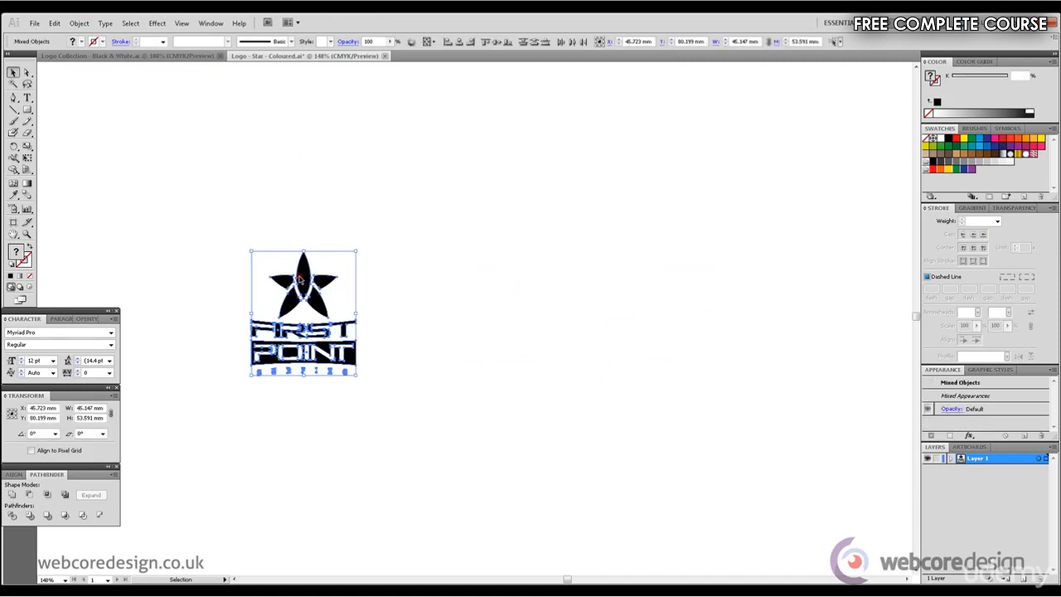
left_click_drag(299, 279, 645, 292)
left_click(763, 188)
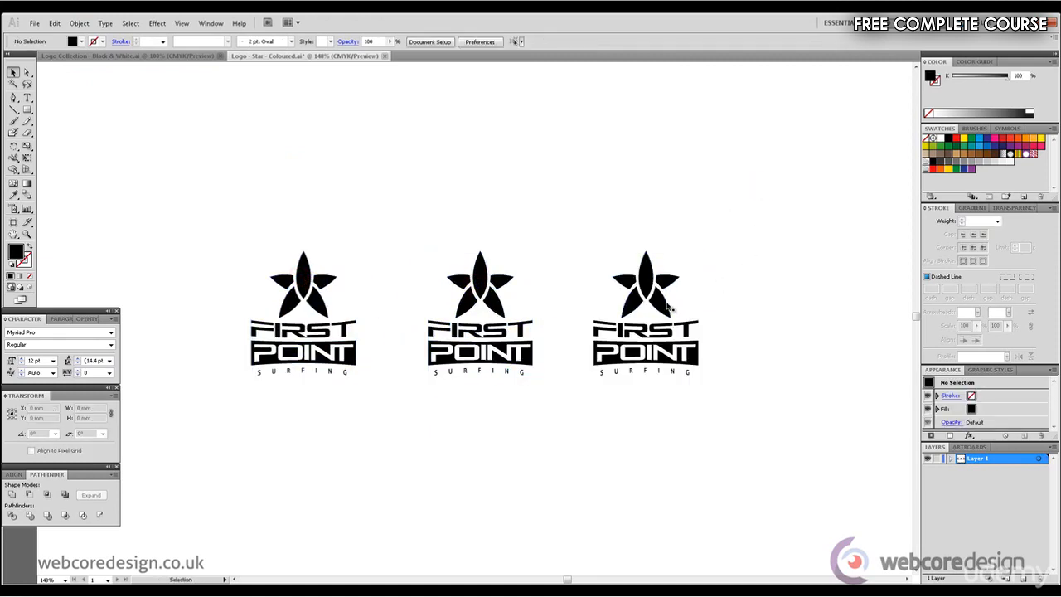
left_click(646, 267)
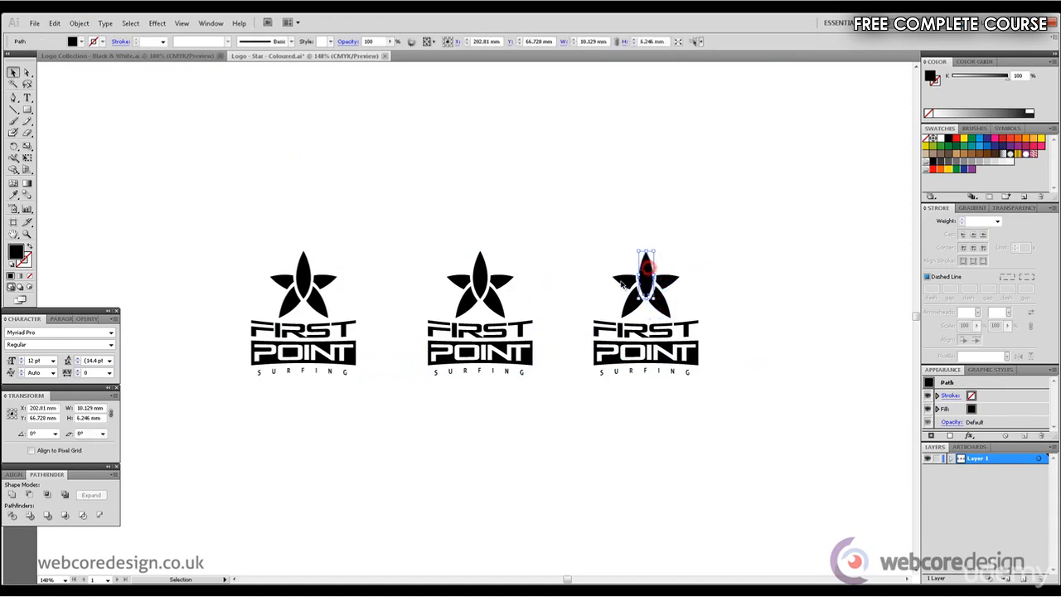
left_click(622, 285)
left_click(753, 224)
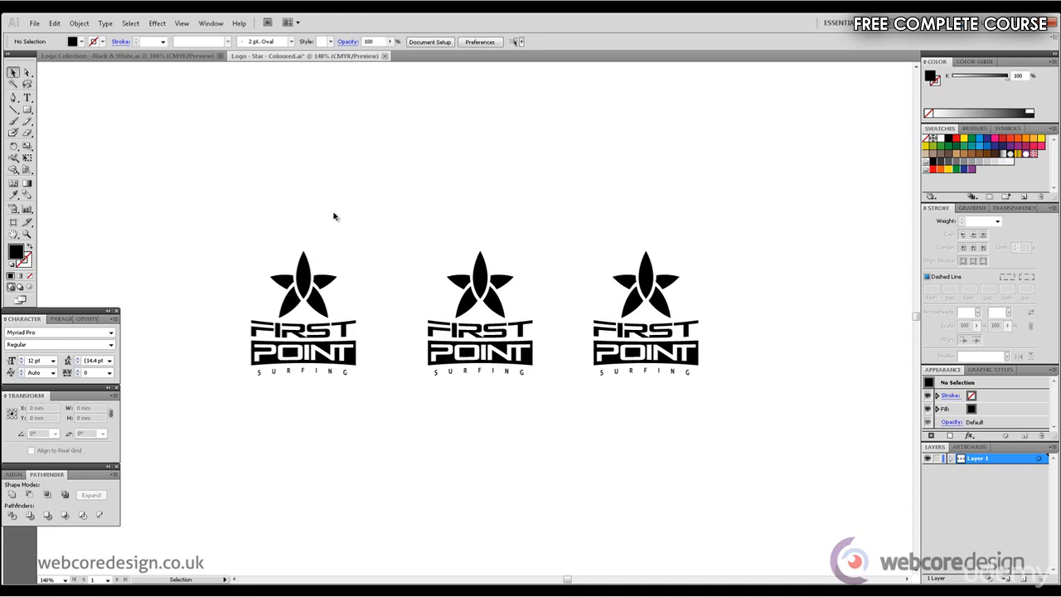
Fill the leftmost star's central petal with dark blue, set to C 100, M 80, Y 0, K 9.
left_click(309, 270)
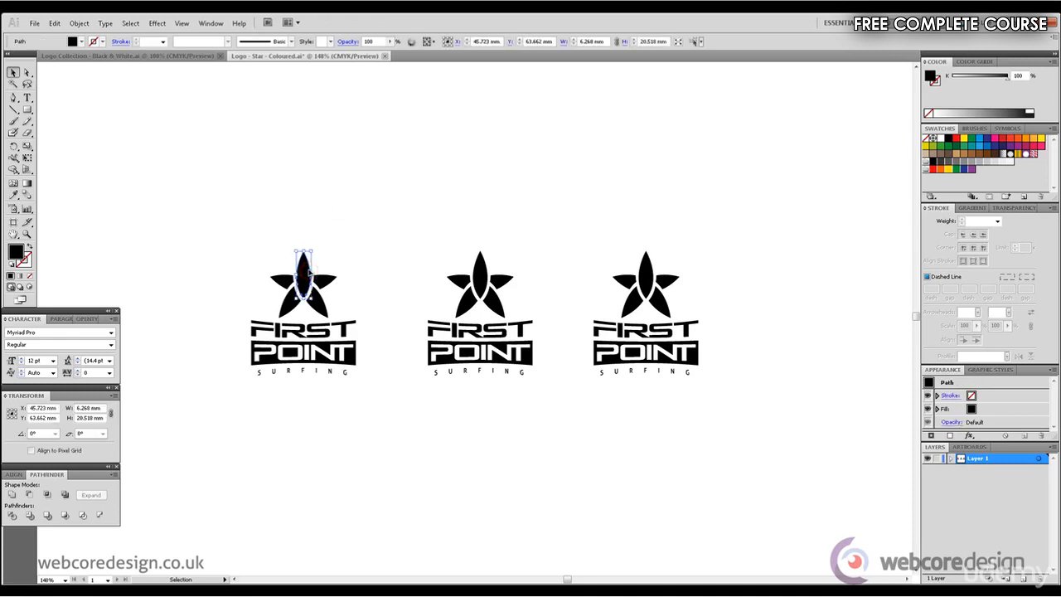
left_click(986, 142)
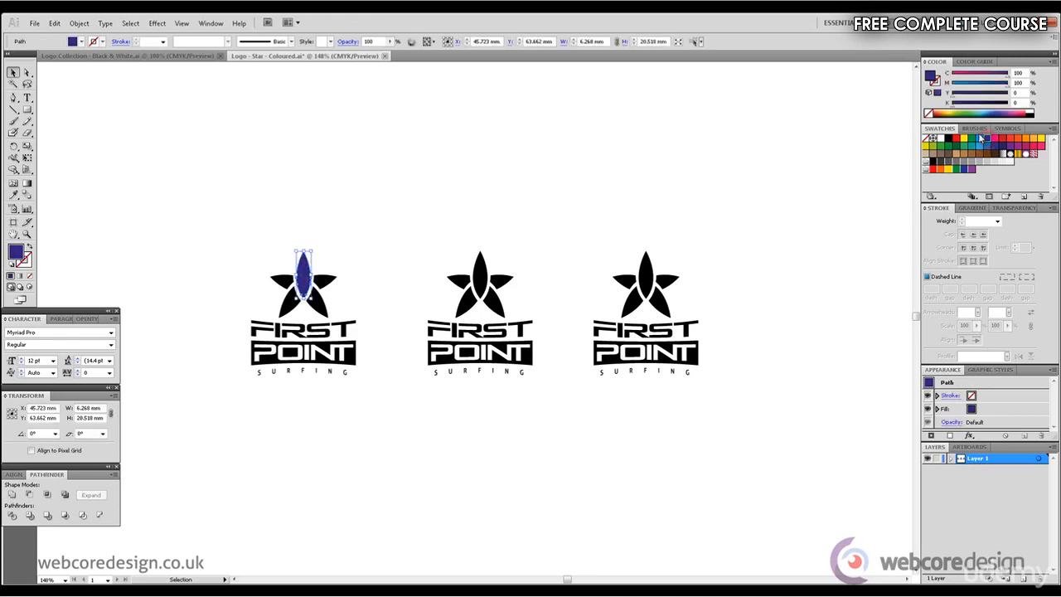
left_click_drag(1003, 86, 997, 86)
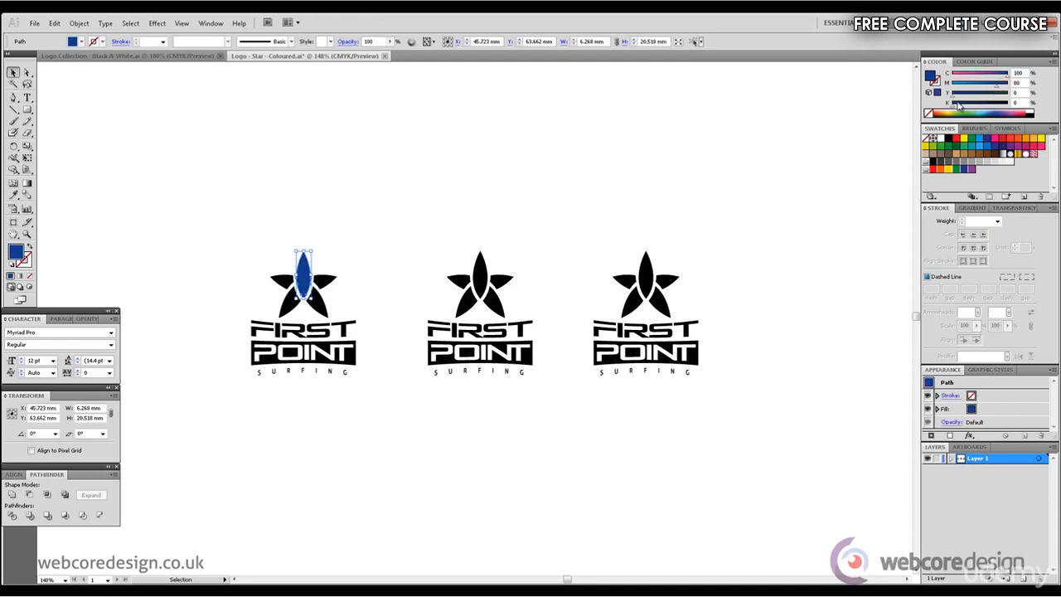
left_click_drag(953, 106, 958, 106)
left_click(1054, 62)
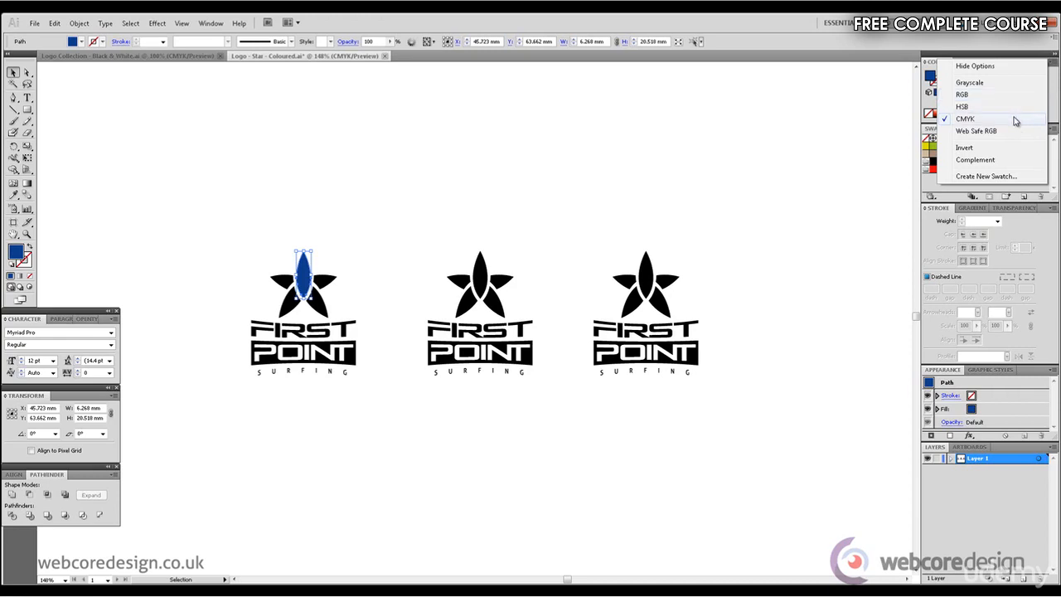
left_click(849, 158)
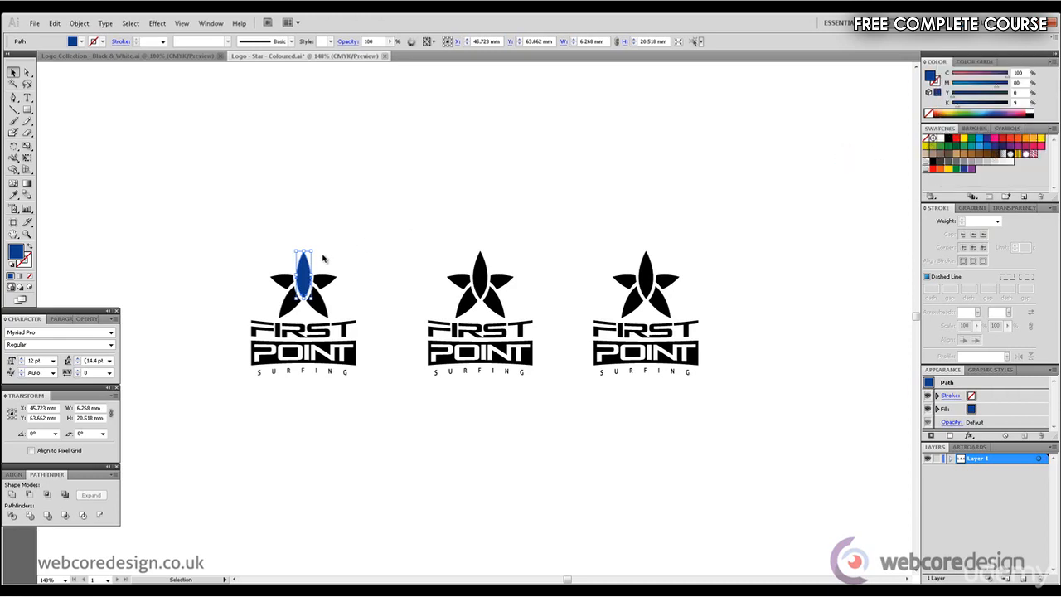
left_click(405, 230)
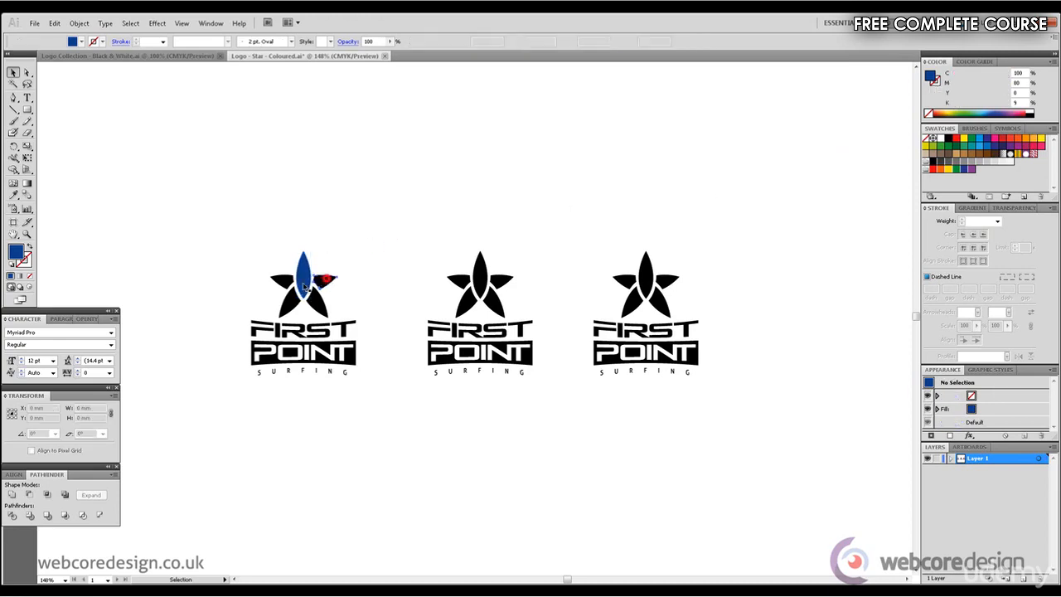
Fill the leftmost star's two upper side petals with light blue, set to C 68, M 27, Y 0, K 0.
left_click(325, 280, "shift")
left_click(290, 285, "shift")
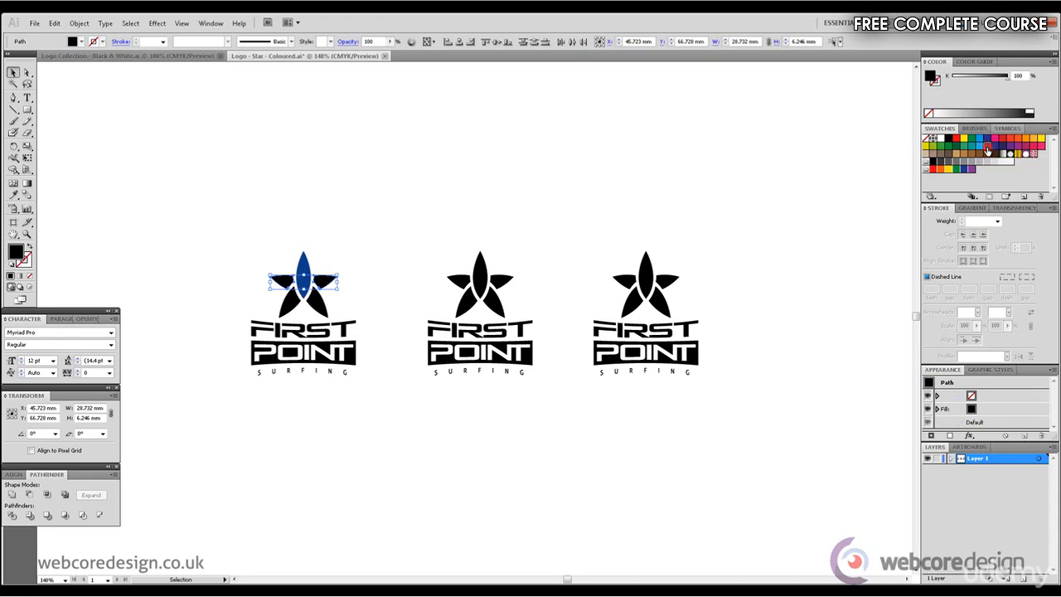
left_click(986, 152)
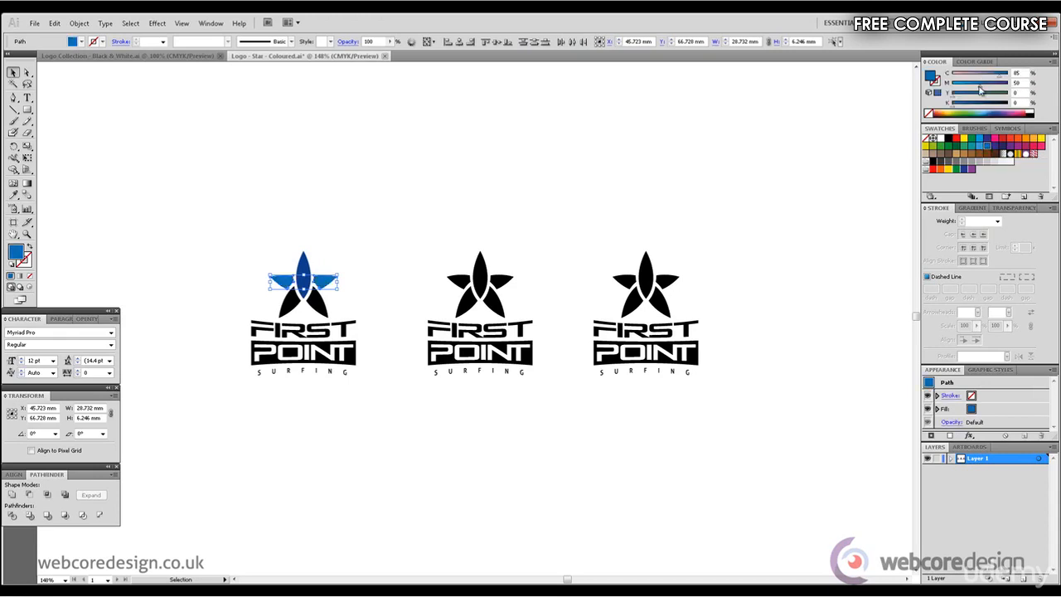
left_click_drag(979, 89, 972, 88)
left_click_drag(997, 77, 991, 78)
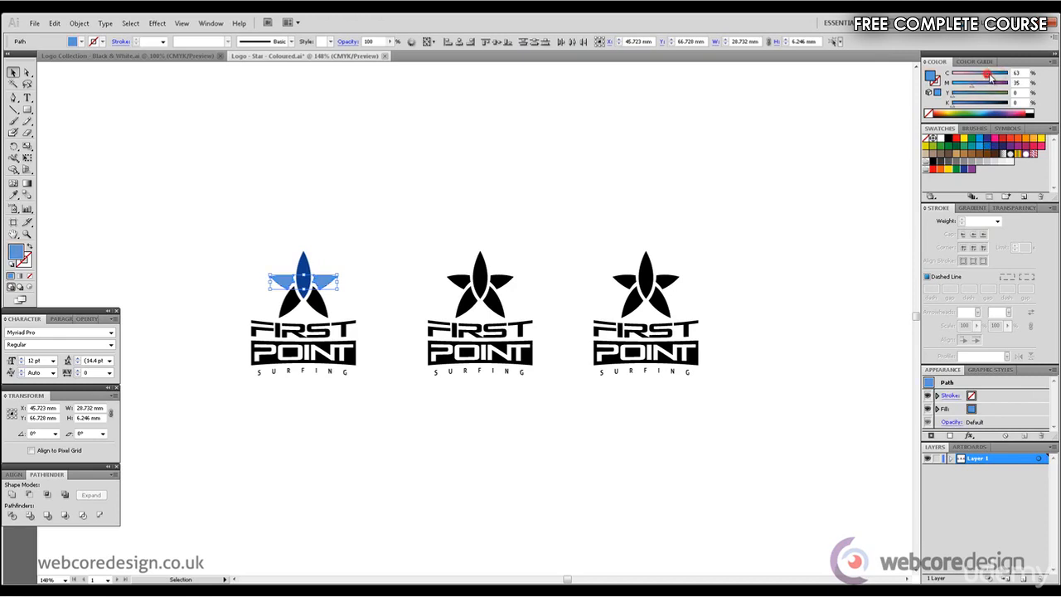
left_click_drag(973, 86, 969, 86)
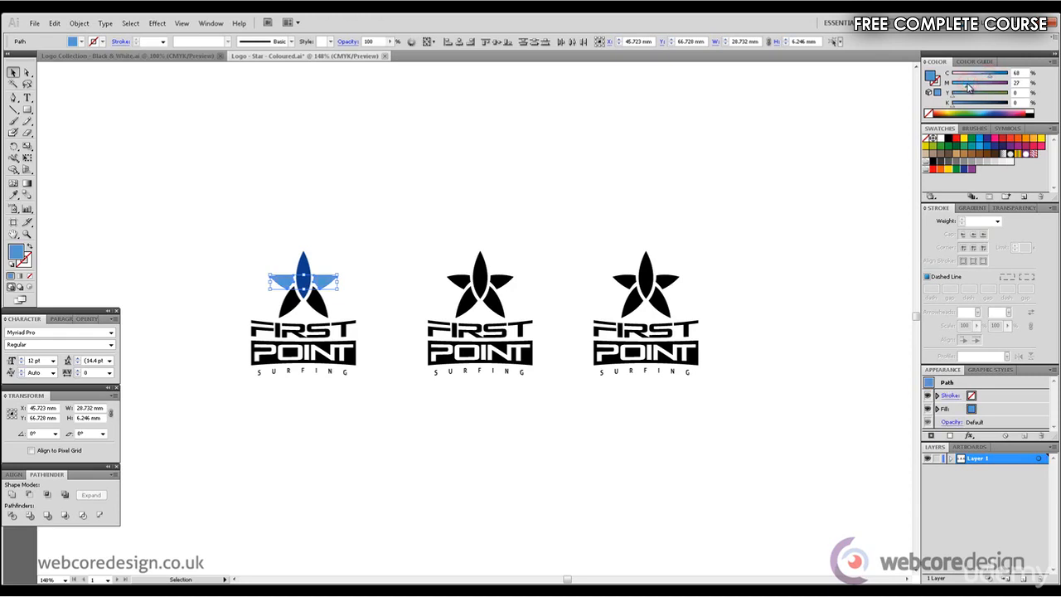
left_click(509, 142)
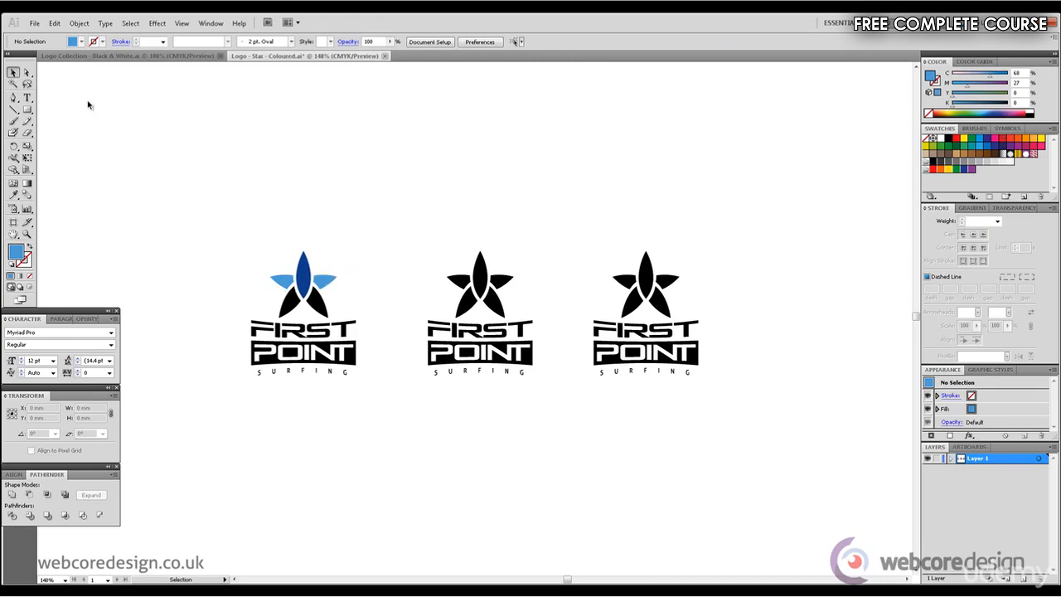
Fill the leftmost star's two lower petals with yellow-orange, set to C 0, M 24, Y 69, K 0.
left_click(27, 73)
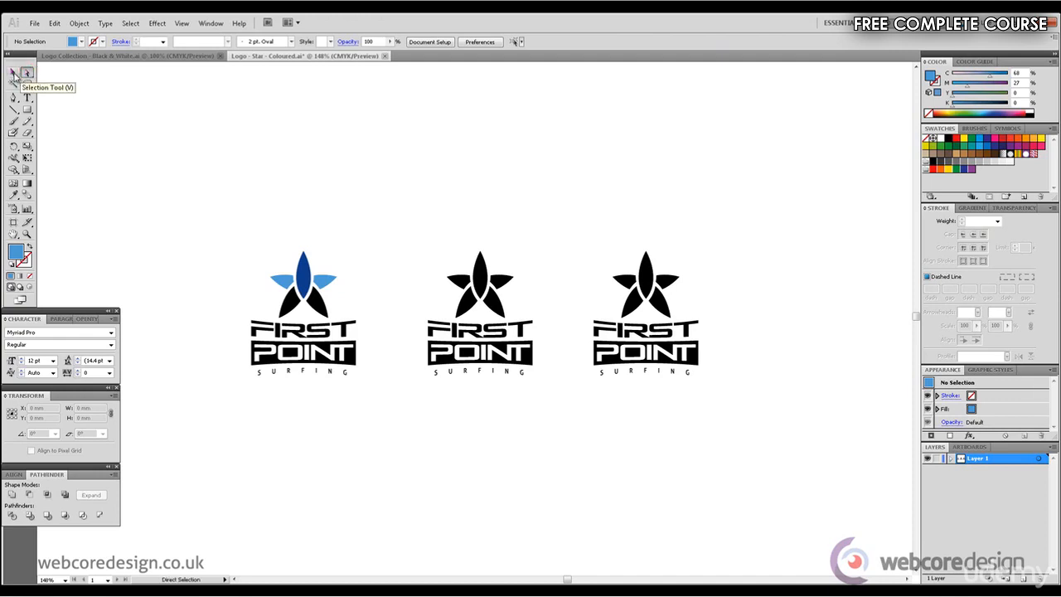
left_click(12, 73)
left_click(287, 307)
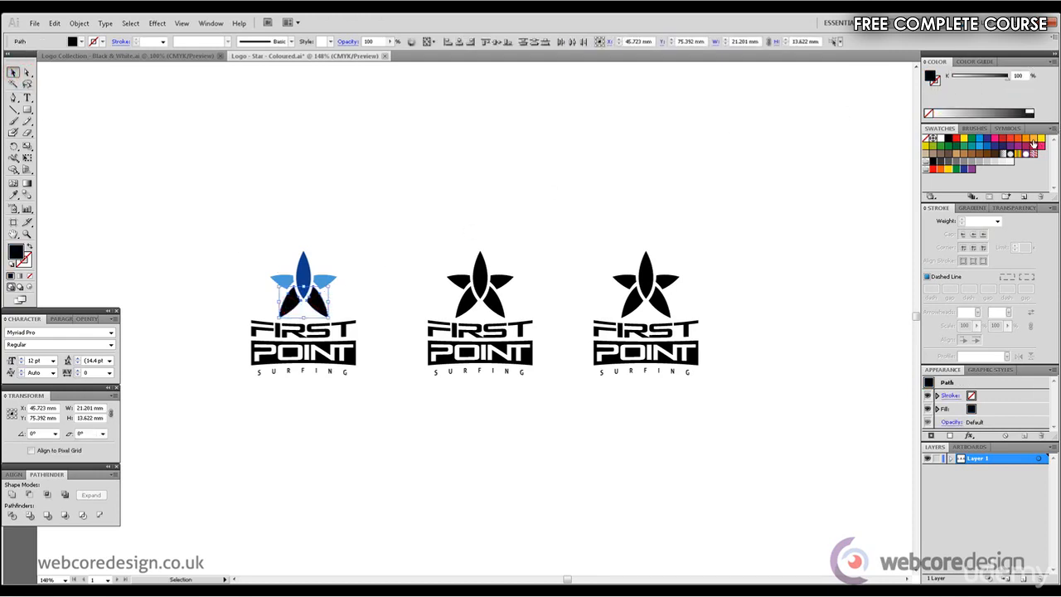
left_click(1032, 140)
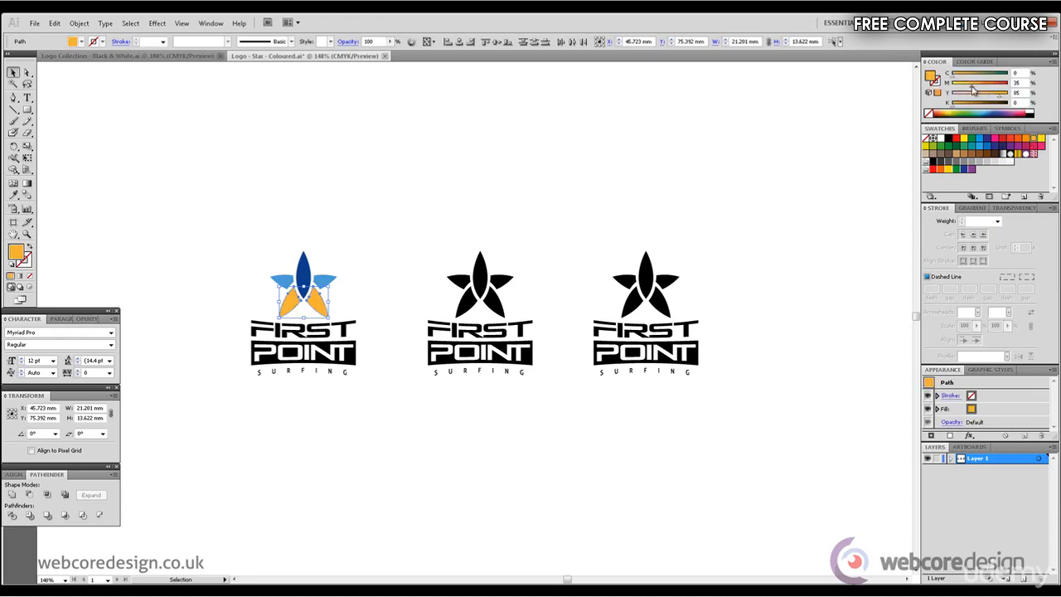
left_click_drag(970, 88, 994, 98)
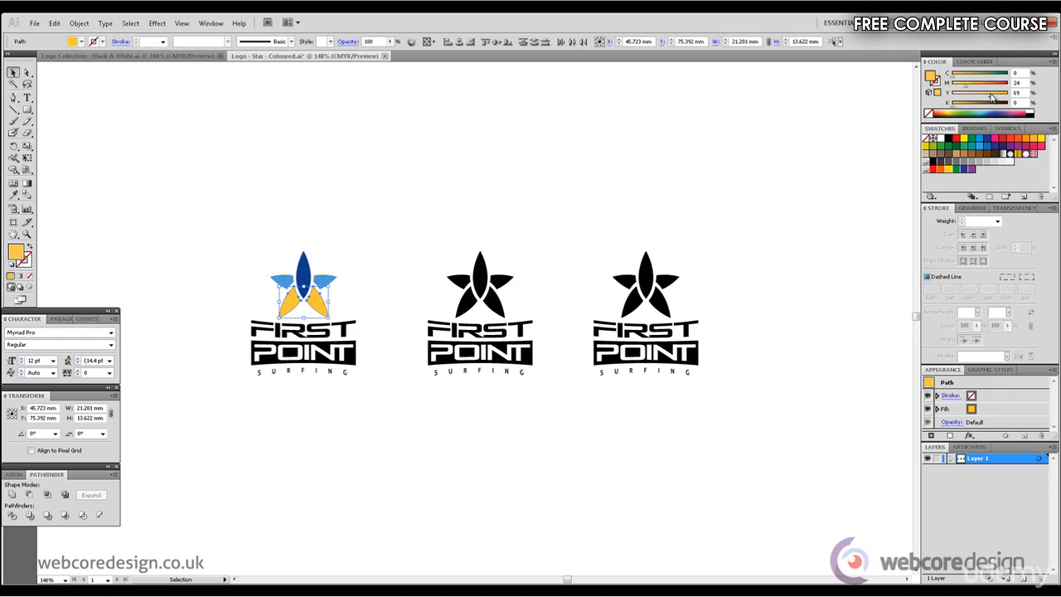
Shift the leftmost star's two lower petals to a deeper orange, set to C 0, M 52, Y 84, K 0.
mouse_move(993, 98)
left_mouse_down()
mouse_move(966, 89)
mouse_move(983, 96)
left_mouse_up()
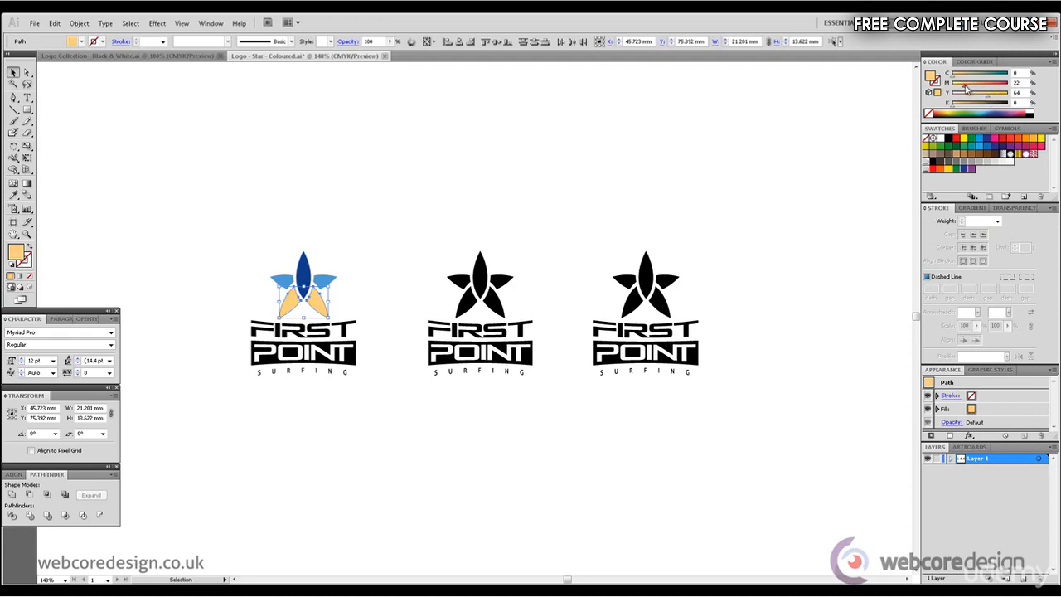
mouse_move(966, 87)
left_mouse_down()
mouse_move(993, 98)
mouse_move(973, 89)
left_mouse_up()
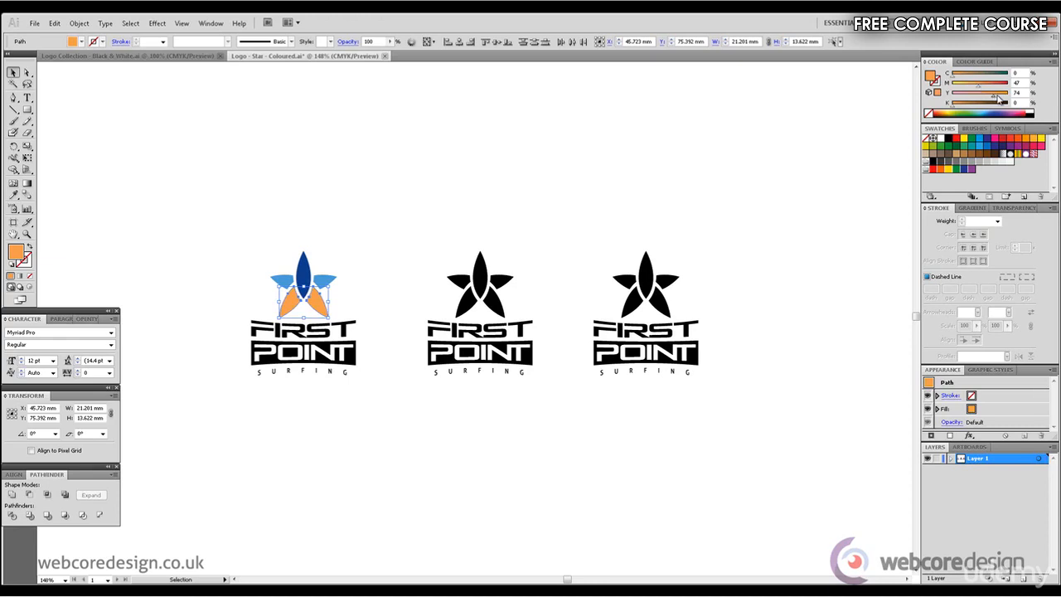
left_click_drag(995, 96, 982, 89)
left_click(505, 214)
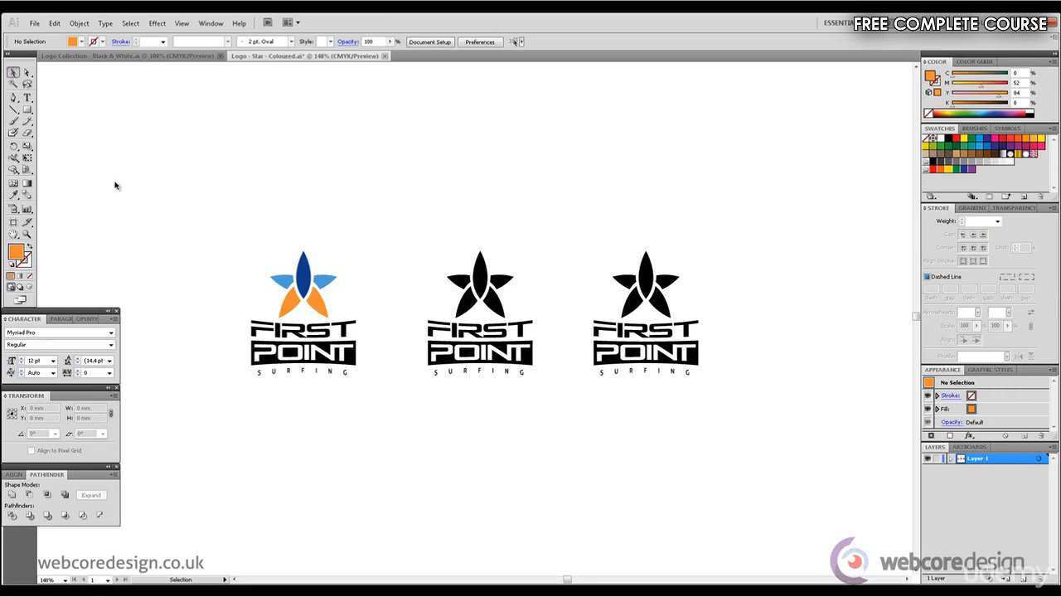
Ungroup the leftmost logo's FIRST POINT SURFING lettering into separate parts.
left_click_drag(214, 328, 370, 390)
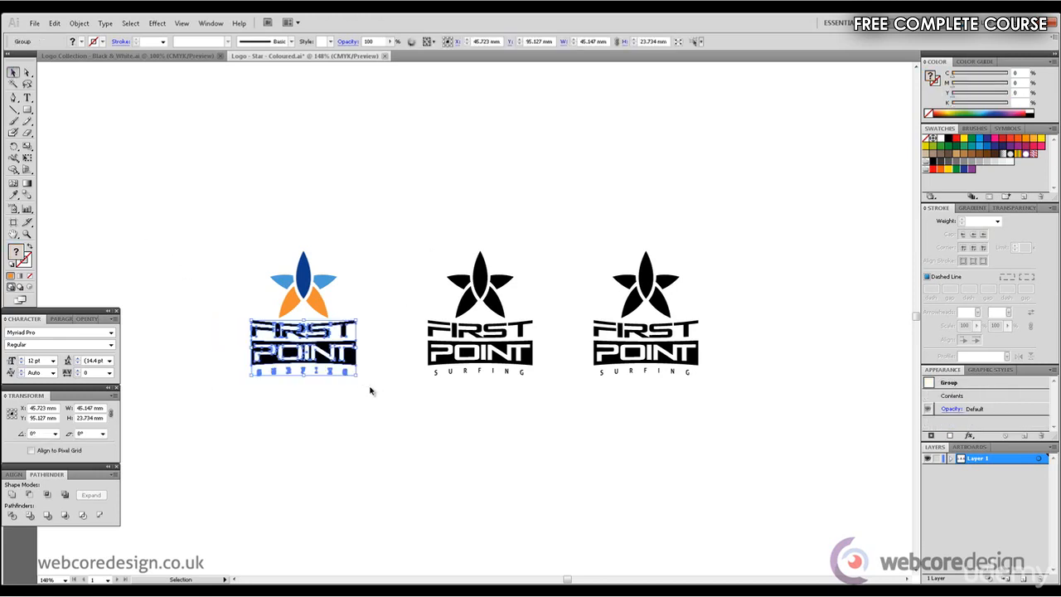
left_click(351, 239)
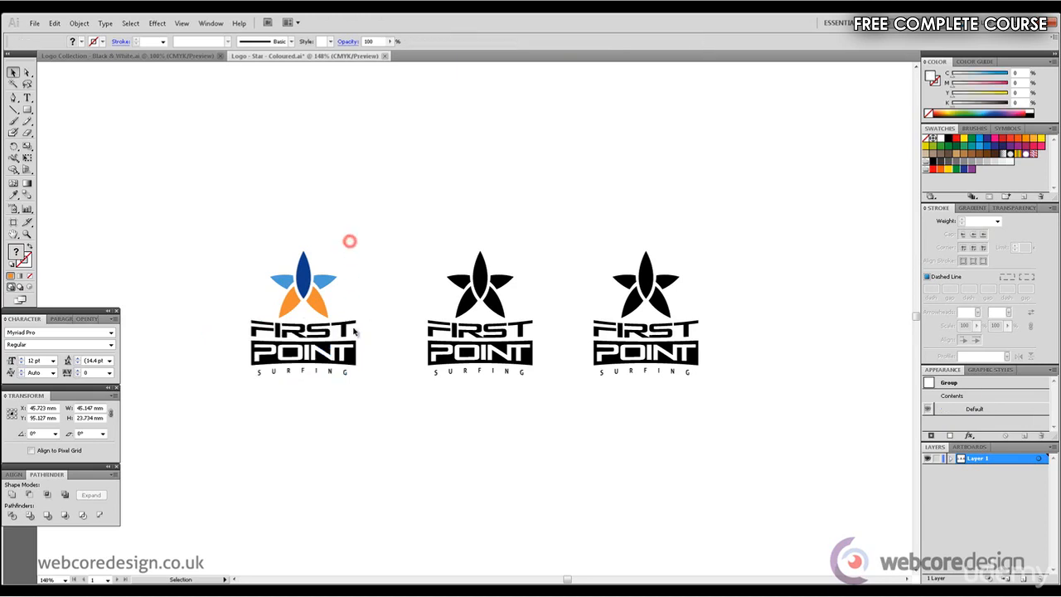
left_click(254, 334)
left_click(78, 22)
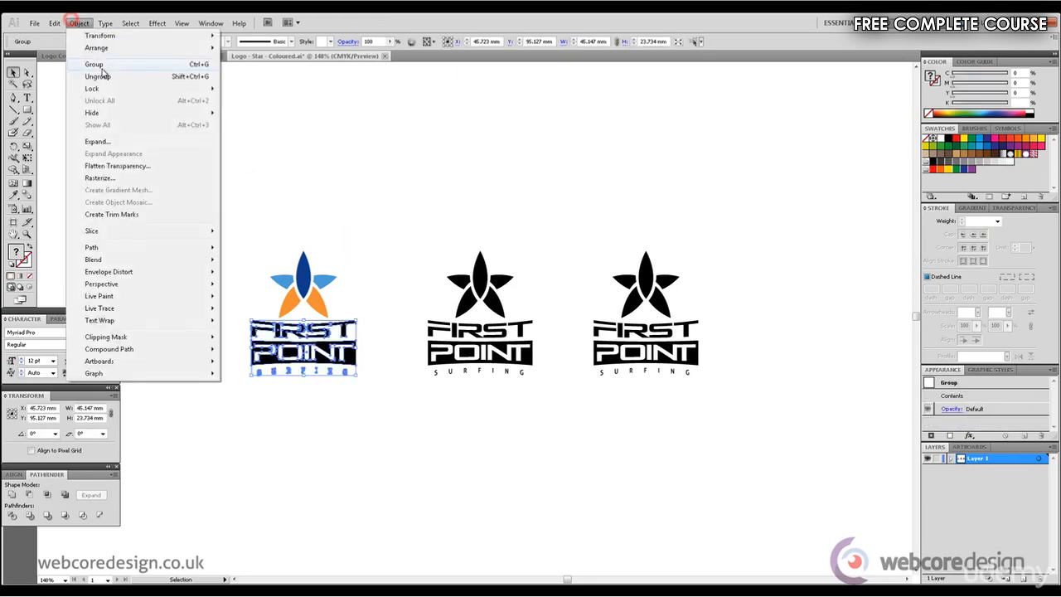
left_click(101, 76)
left_click(199, 147)
Colour the leftmost logo's word FIRST with the dark blue sampled from its star's central petal.
left_click_drag(367, 326, 247, 334)
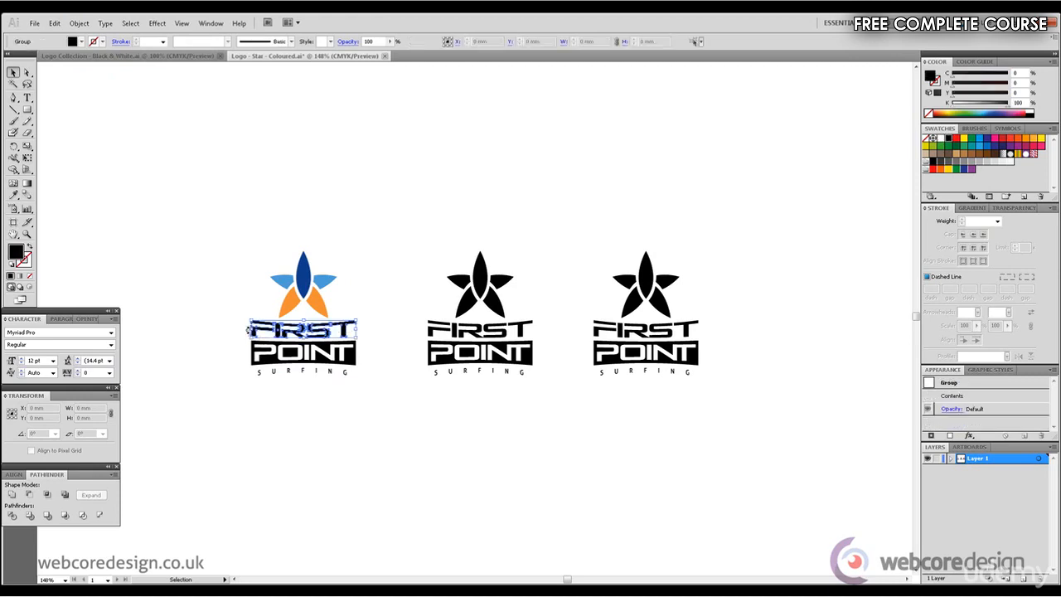
left_click(14, 195)
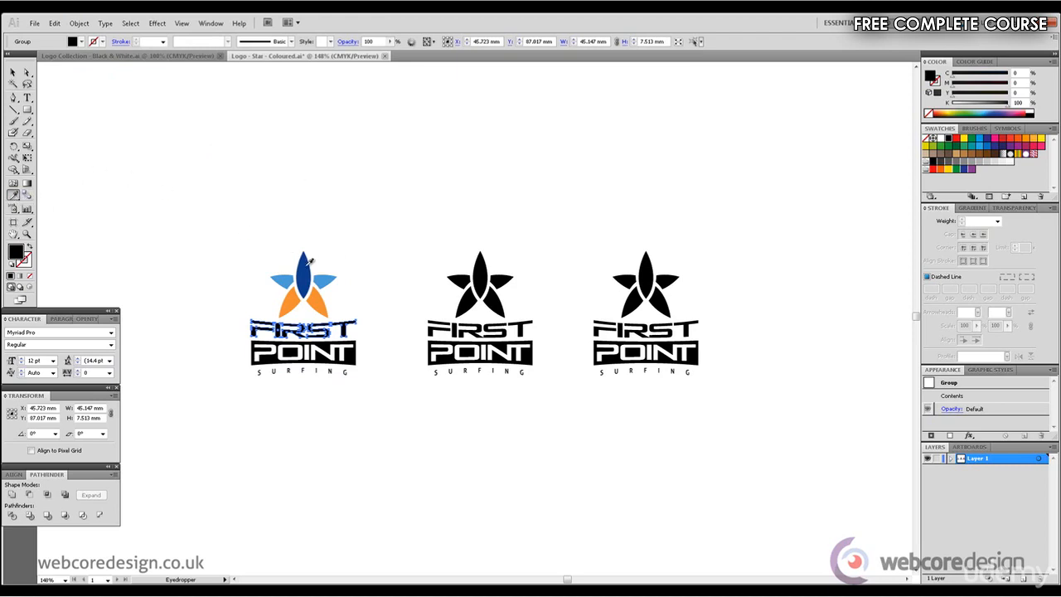
left_click(308, 264)
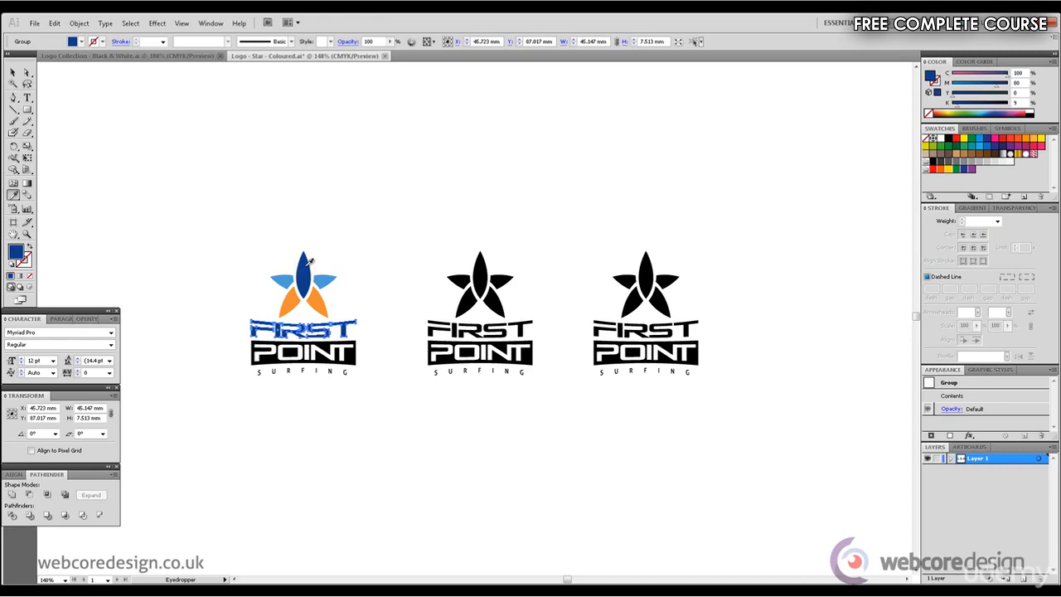
Colour the block around POINT in the leftmost logo with the central petal's dark blue, using the Eyedropper.
left_click(27, 74)
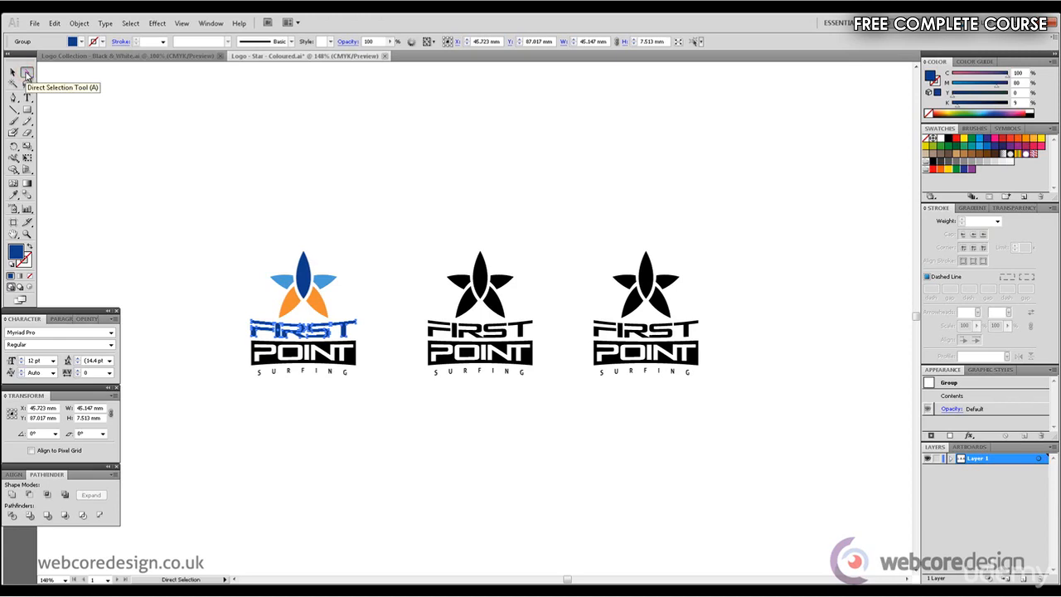
left_click(355, 366)
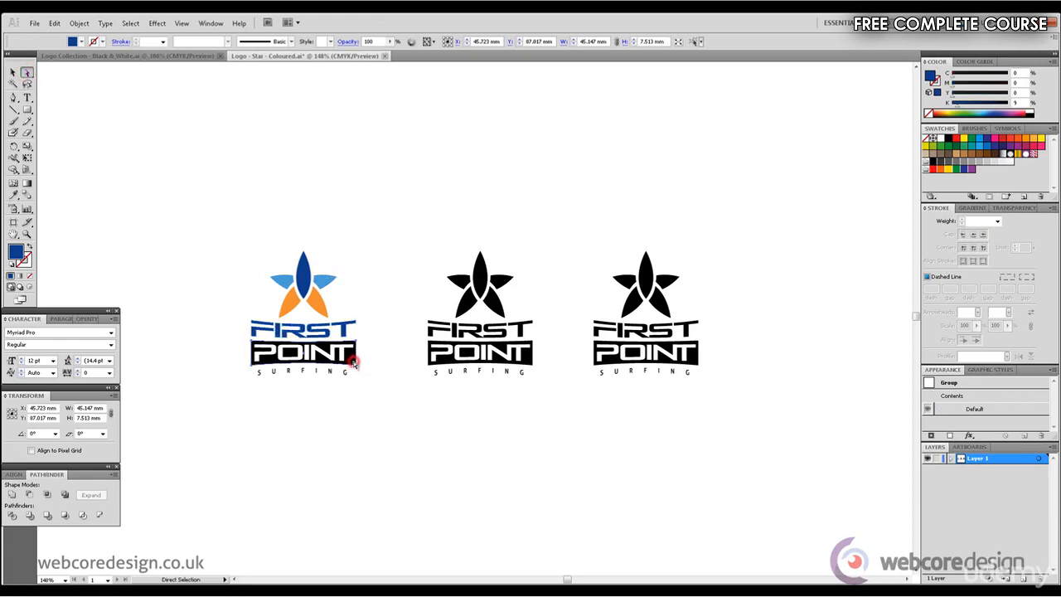
left_click(14, 195)
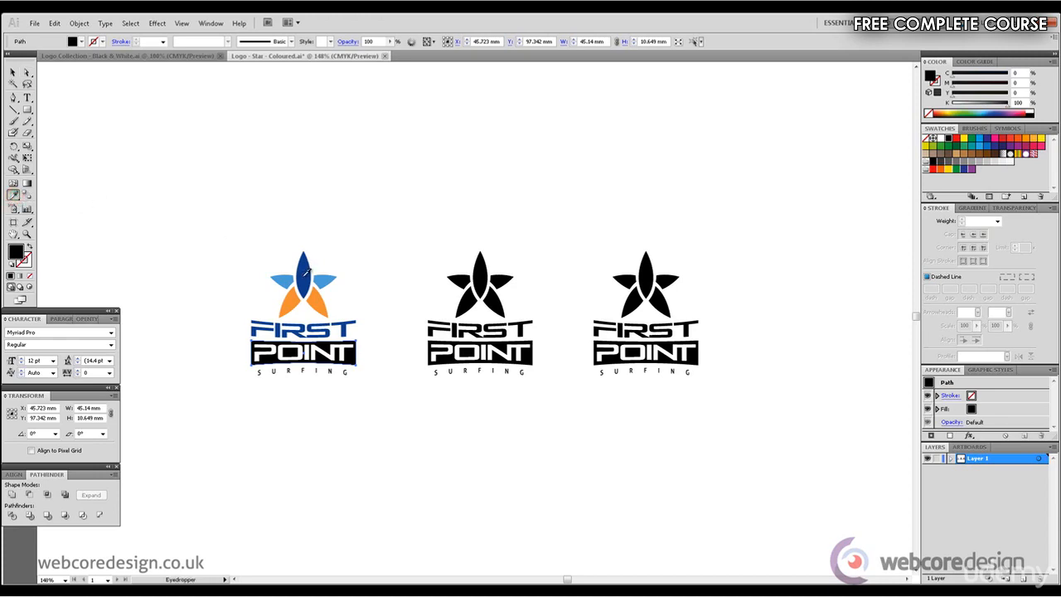
left_click(305, 271)
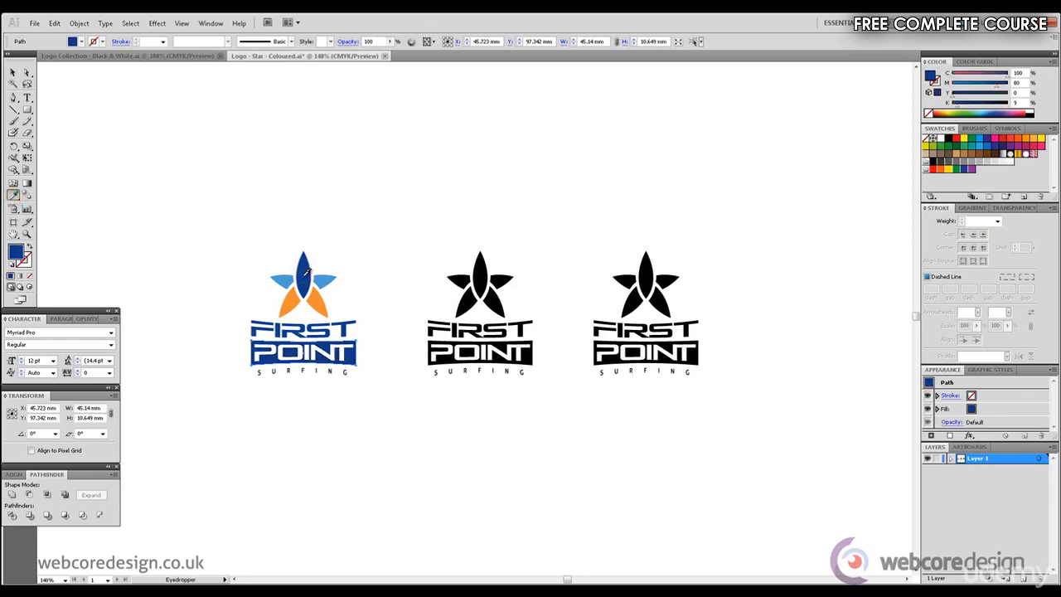
Colour the leftmost logo's word SURFING with the dark blue sampled from the central petal.
left_click(13, 72)
left_click(270, 373)
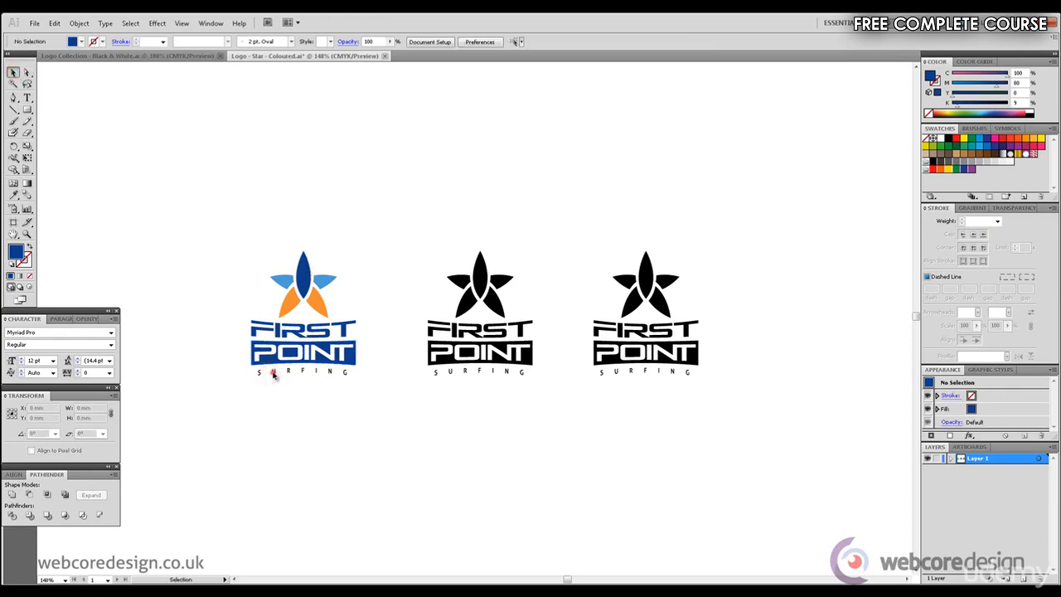
left_click(273, 374)
left_click(14, 194)
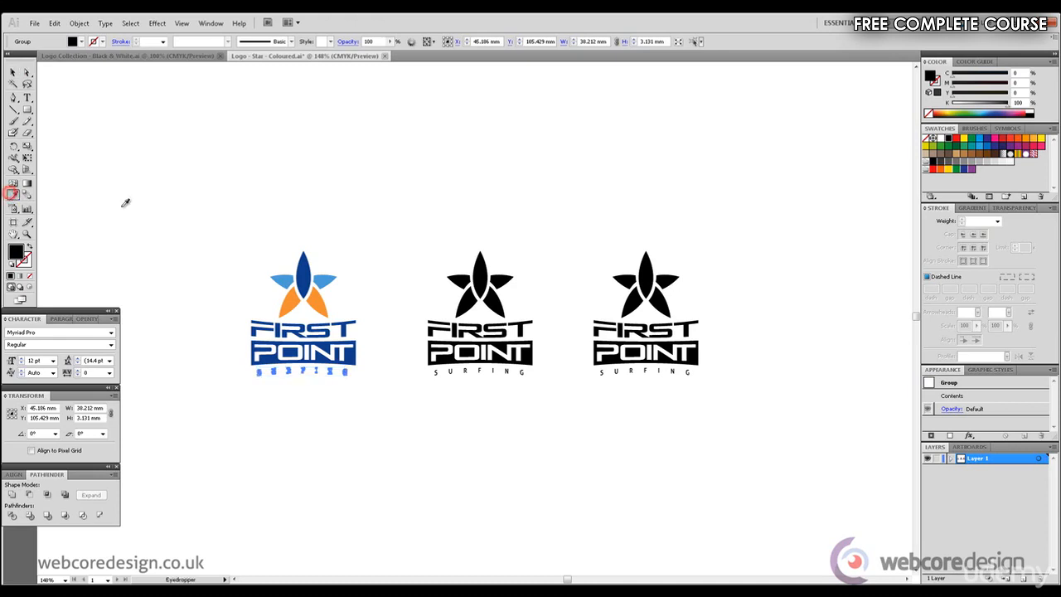
left_click(303, 263)
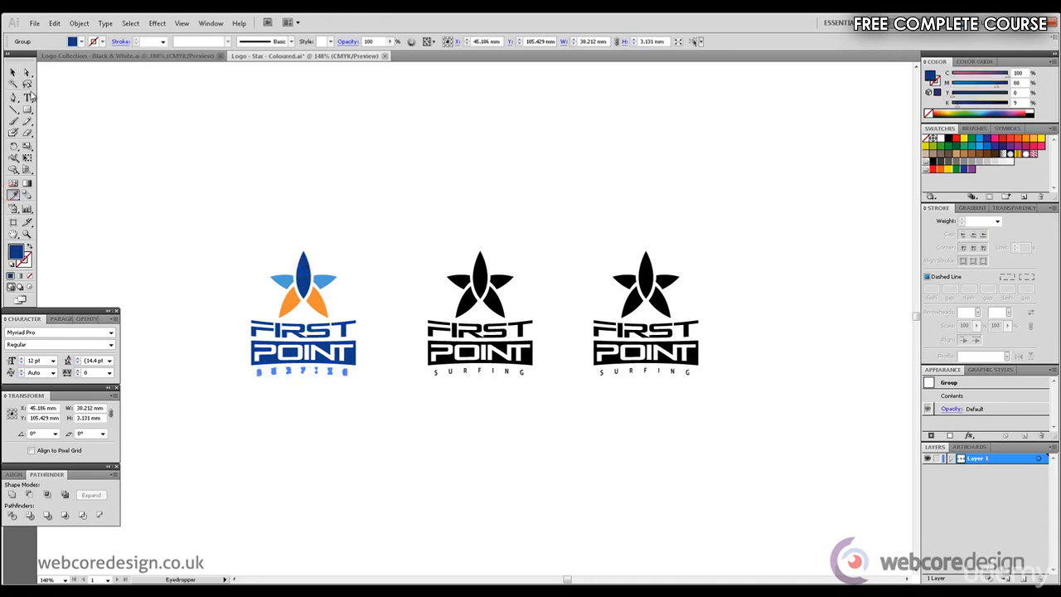
left_click(13, 73)
left_click(238, 191)
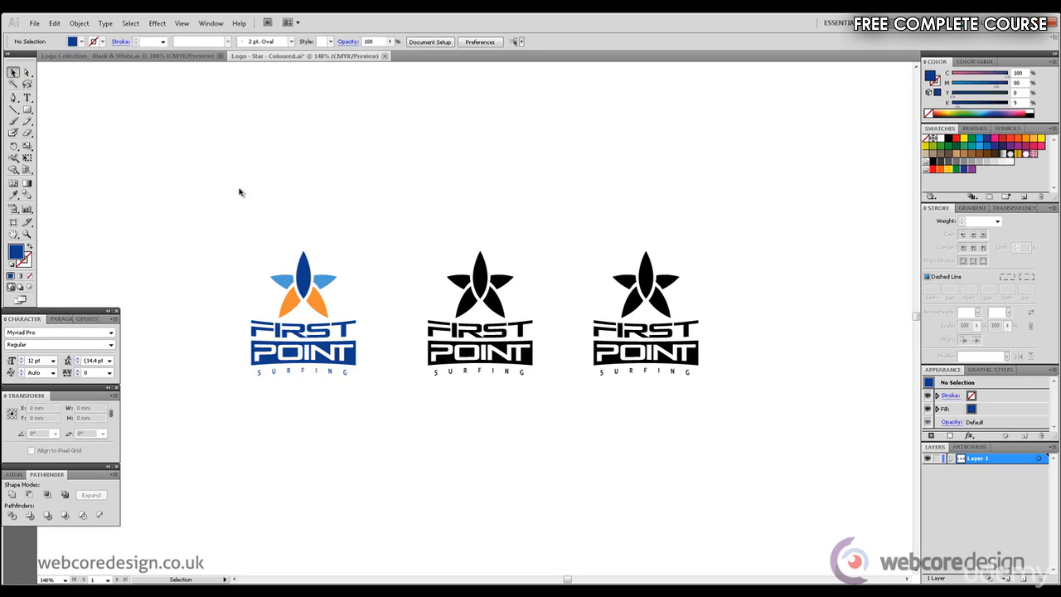
Darken the leftmost logo's whole lettering and central petal together by setting their black value to K 46.
left_click(25, 74)
left_click(357, 383)
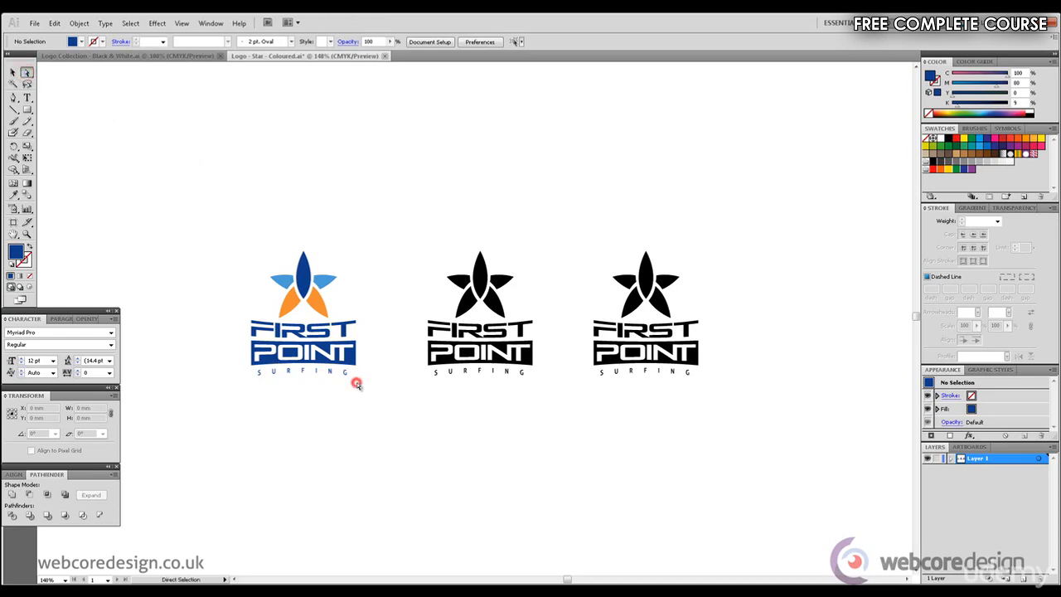
left_click_drag(357, 383, 240, 365)
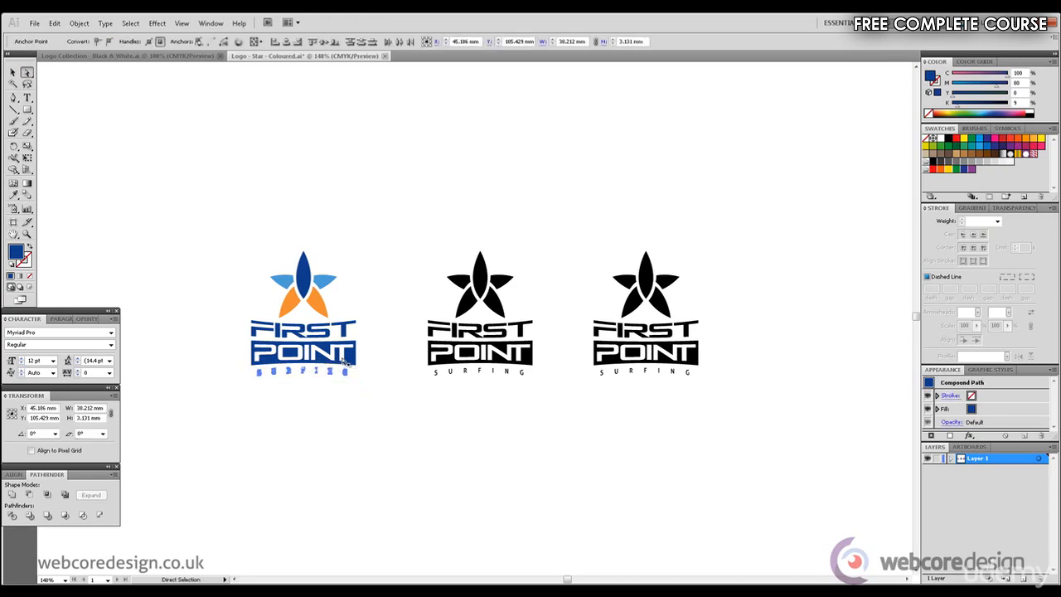
left_click(354, 355, "shift")
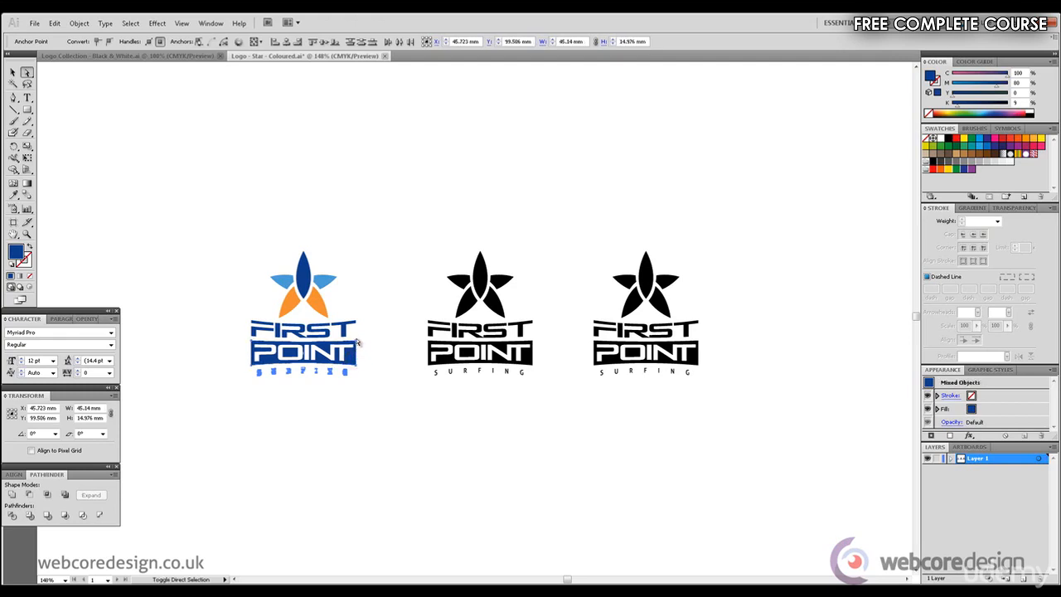
left_click_drag(357, 332, 209, 327)
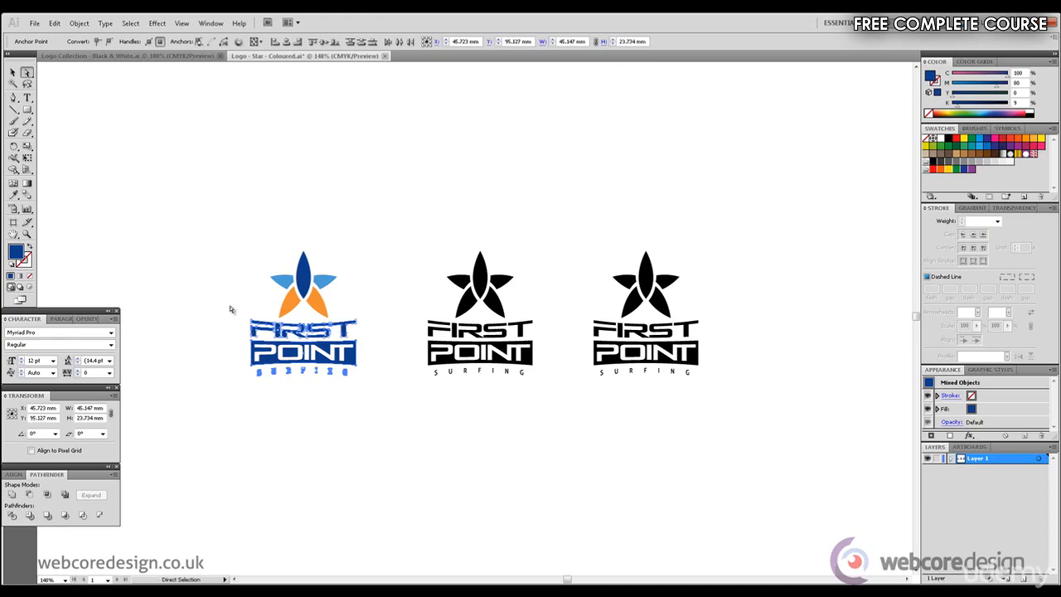
left_click(306, 282, "shift")
left_click_drag(959, 107, 978, 109)
left_click(606, 204)
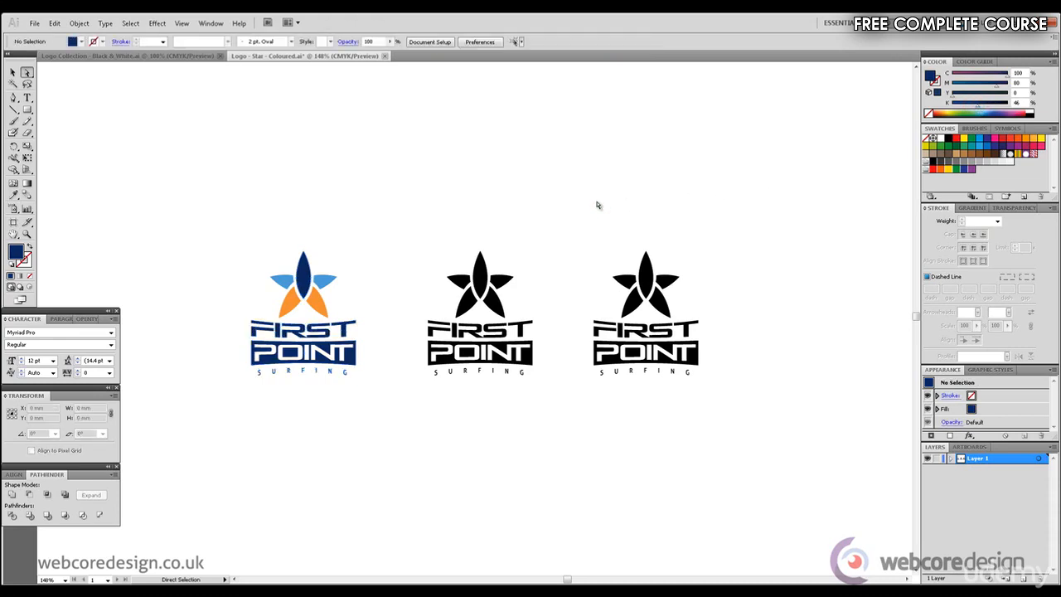
Set the leftmost star's light blue upper side petals to C 80, M 27, Y 0, K 0.
left_click(327, 279)
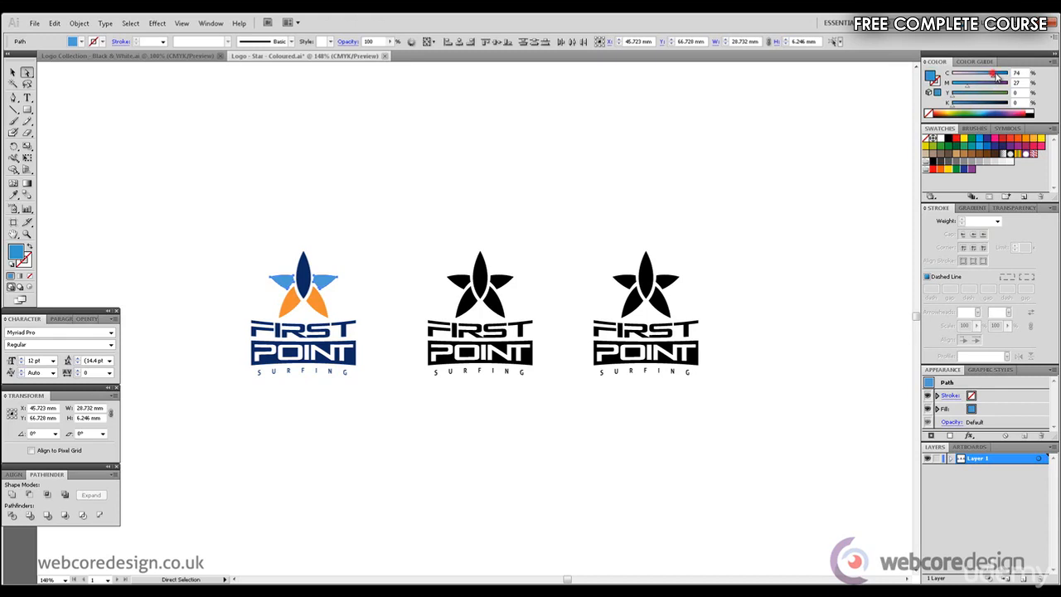
left_click(999, 74)
left_click_drag(999, 76, 997, 75)
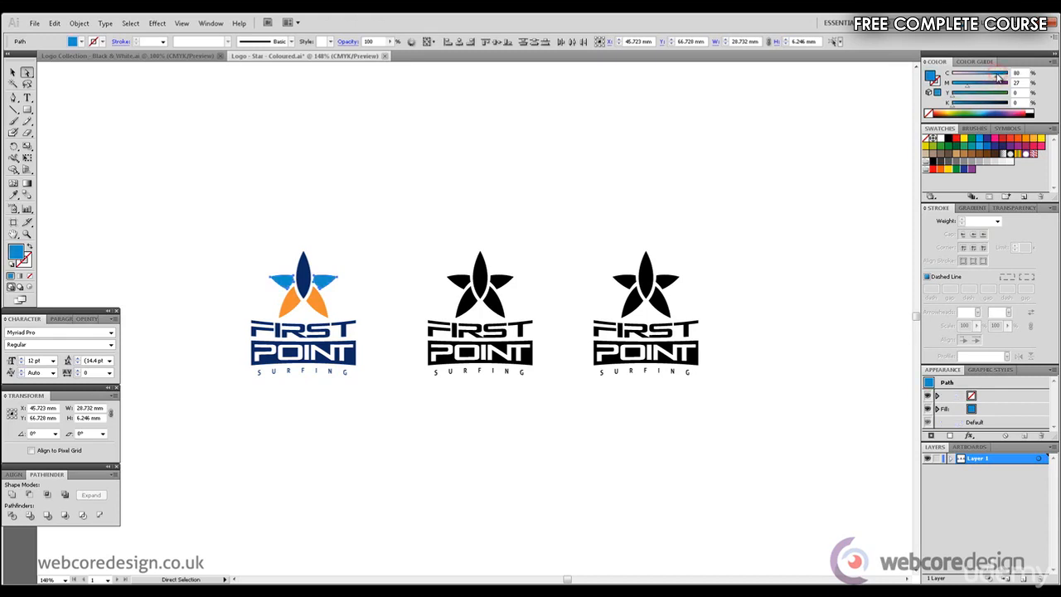
left_click(508, 182)
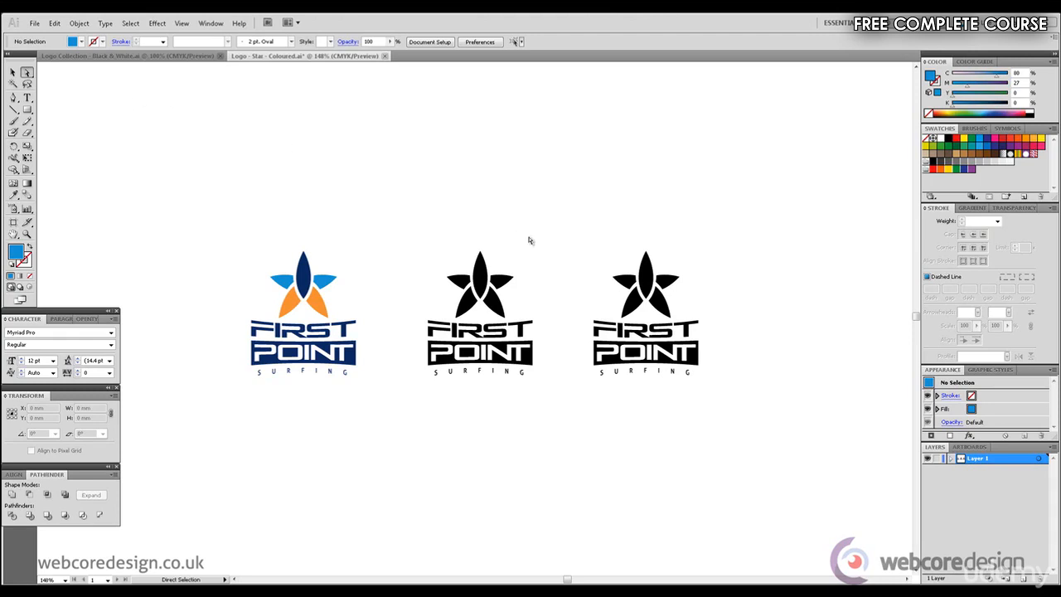
Fill the middle star's central petal with a muted blue, set to C 76, M 48, Y 10, K 0.
left_click(485, 272)
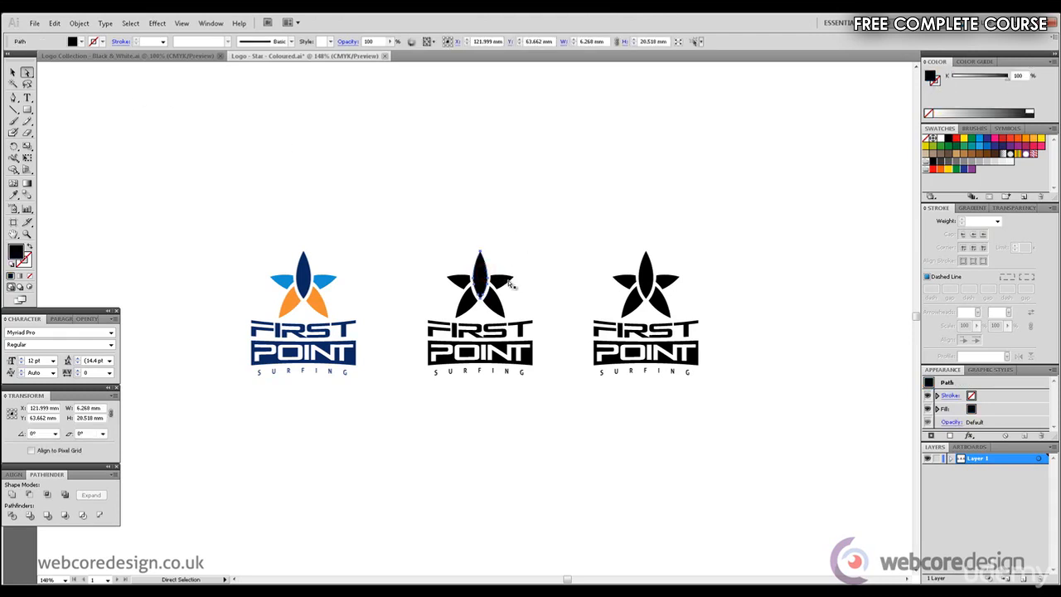
left_click(988, 148)
left_click_drag(985, 89, 964, 88)
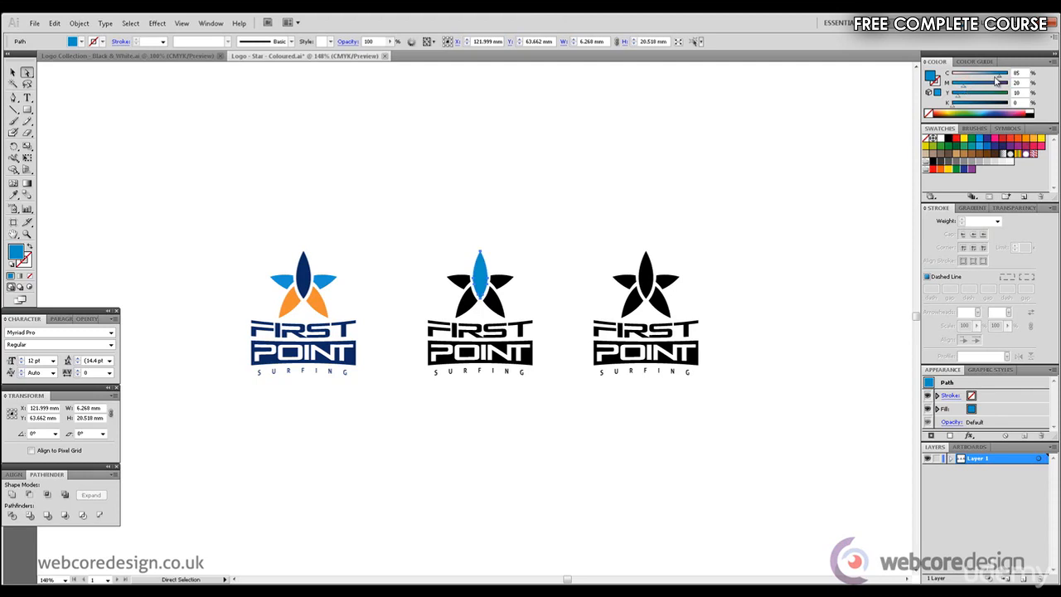
left_click_drag(999, 76, 991, 77)
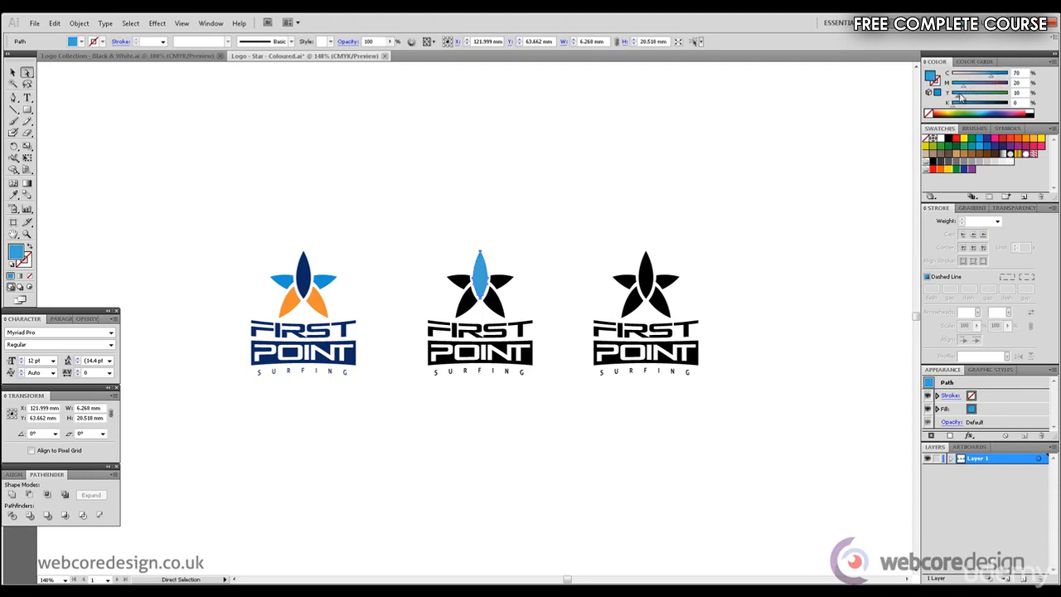
left_click_drag(963, 87, 995, 77)
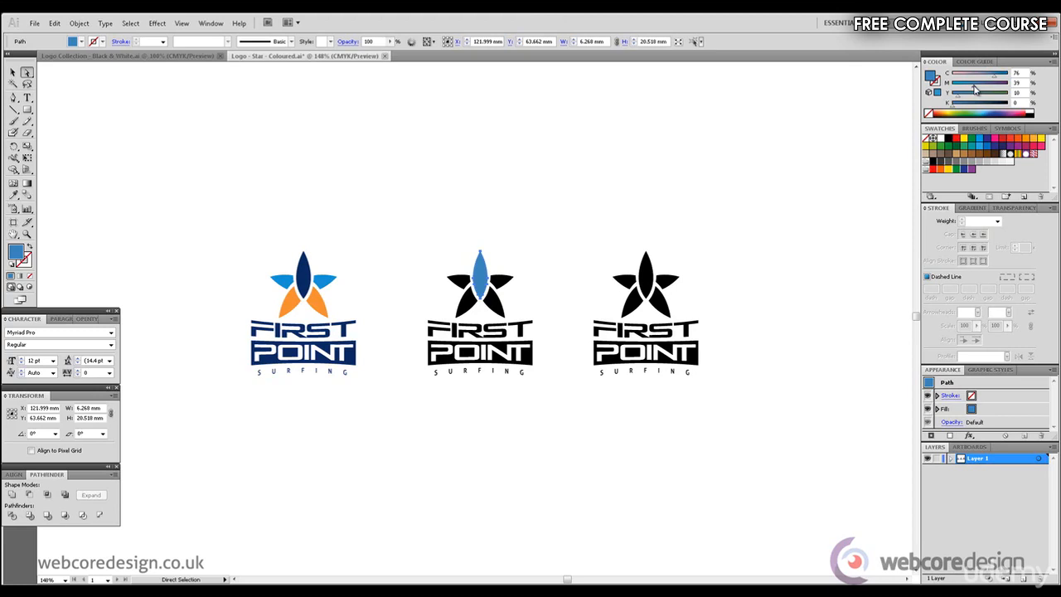
left_click_drag(975, 89, 981, 89)
left_click(566, 212)
left_click(481, 275)
mouse_move(367, 591)
left_click(367, 554)
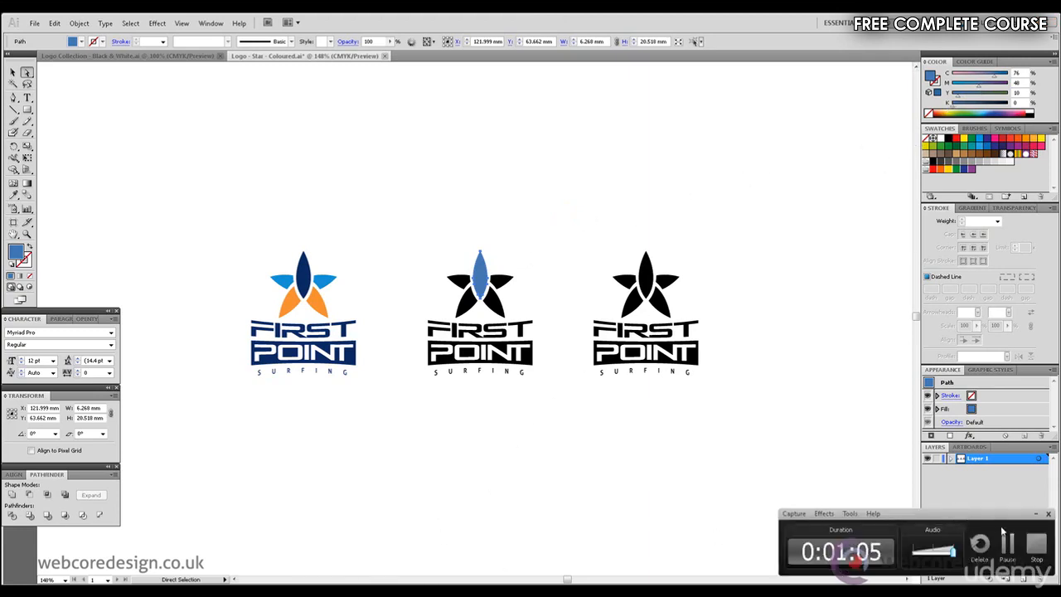
left_click(1034, 547)
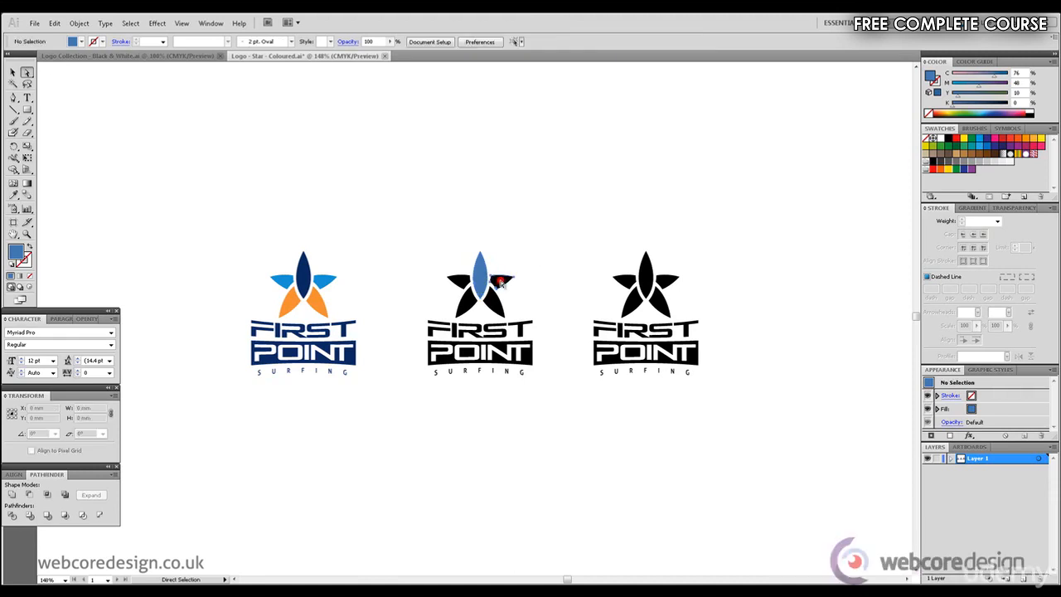
Fill the middle star's two upper side petals with blue, set to C 100, M 64, Y 5, K 0.
left_click(501, 282)
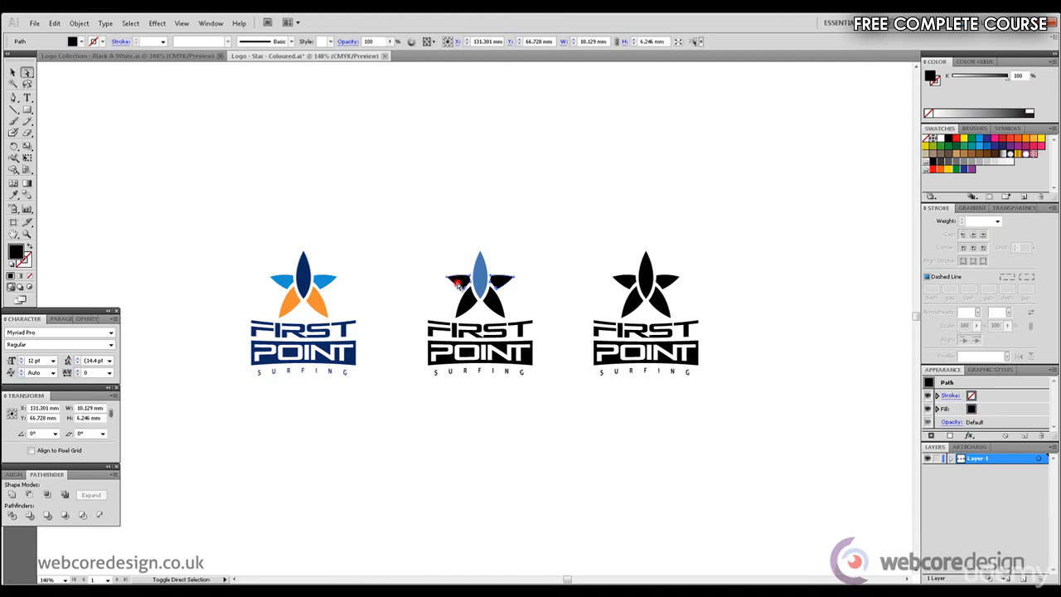
left_click(459, 285, "shift")
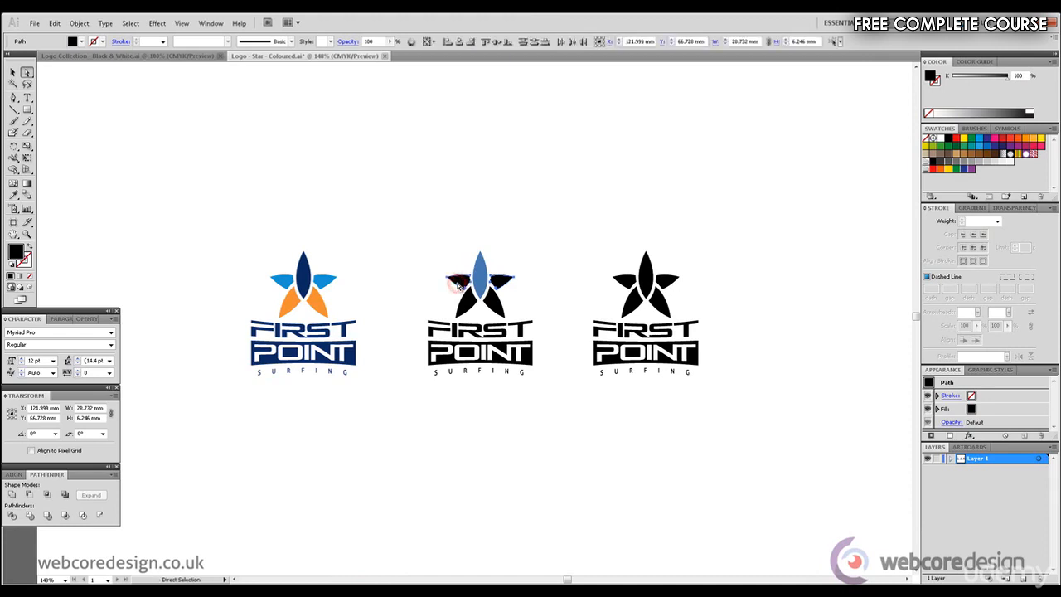
left_click(993, 147)
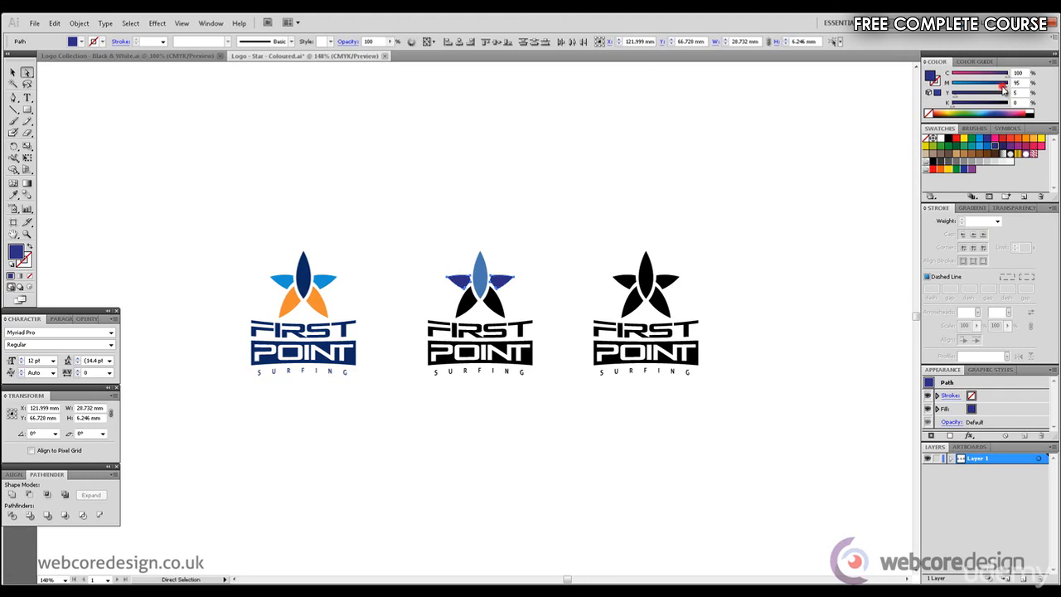
left_click_drag(1005, 89, 987, 88)
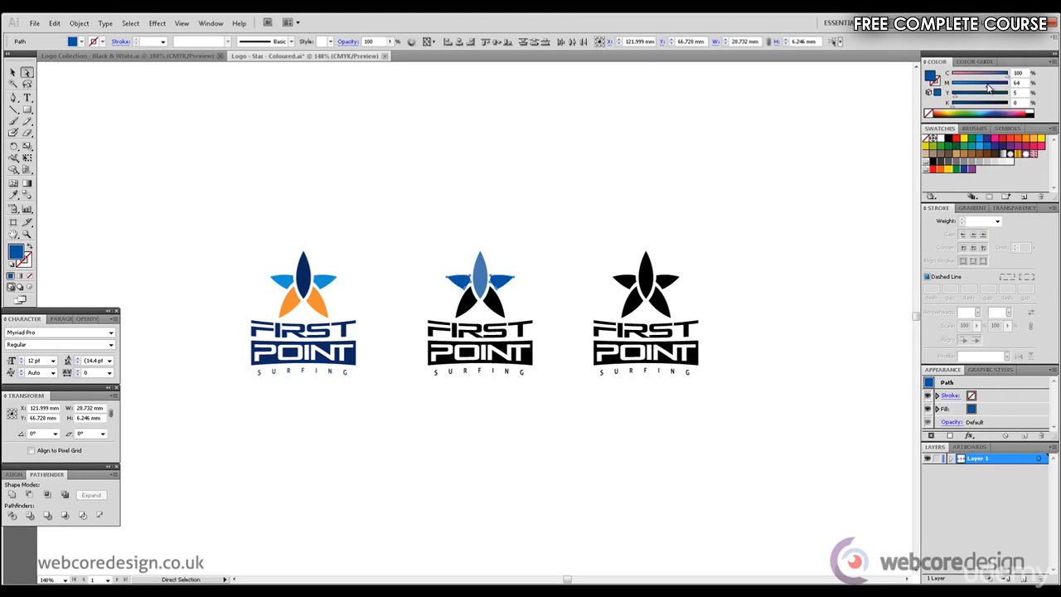
Change the middle star's two upper side petals to dark blue, set to C 100, M 91, Y 24, K 0.
mouse_move(987, 86)
left_mouse_down()
mouse_move(962, 98)
mouse_move(994, 88)
left_mouse_up()
left_click_drag(994, 88, 1002, 91)
left_click_drag(1001, 88, 966, 97)
left_click(548, 241)
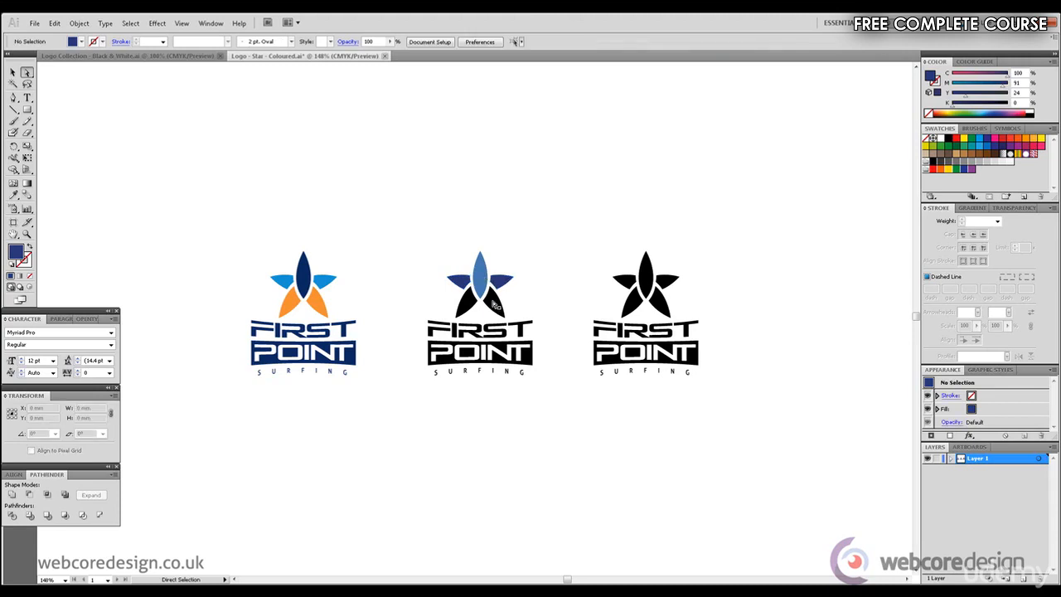
Fill the middle star's two lower petals with the orange swatch C=0 M=50 Y=100 K=0.
left_click(495, 306)
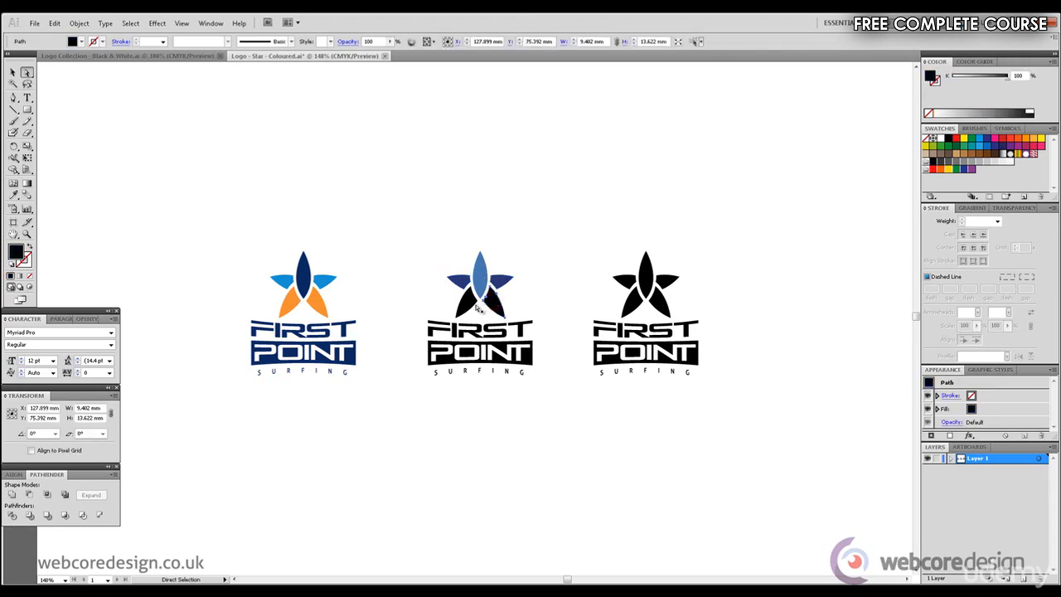
key("shift")
left_click(469, 306, "shift")
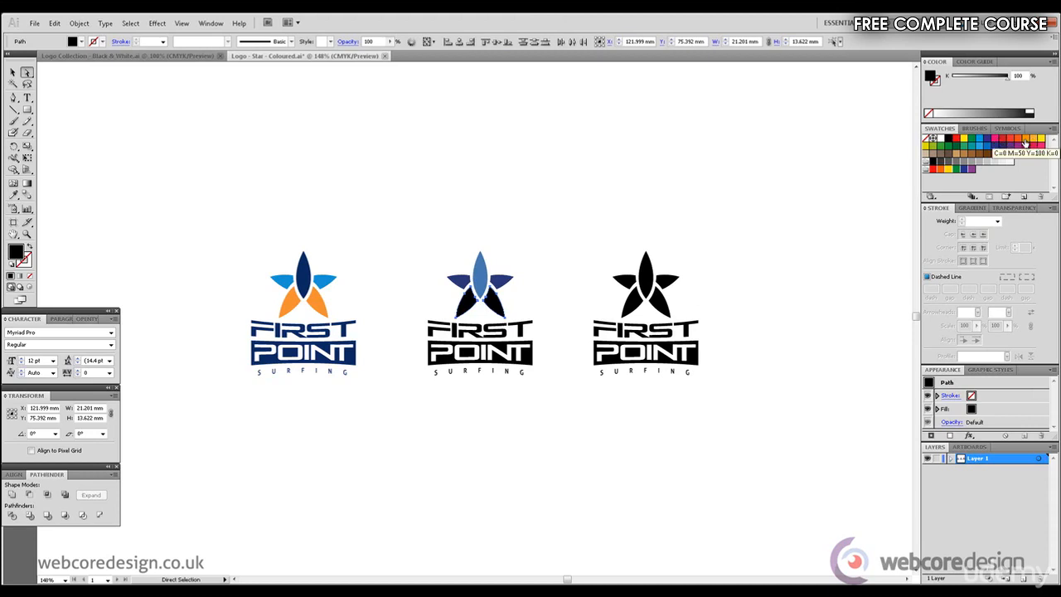
left_click(1026, 143)
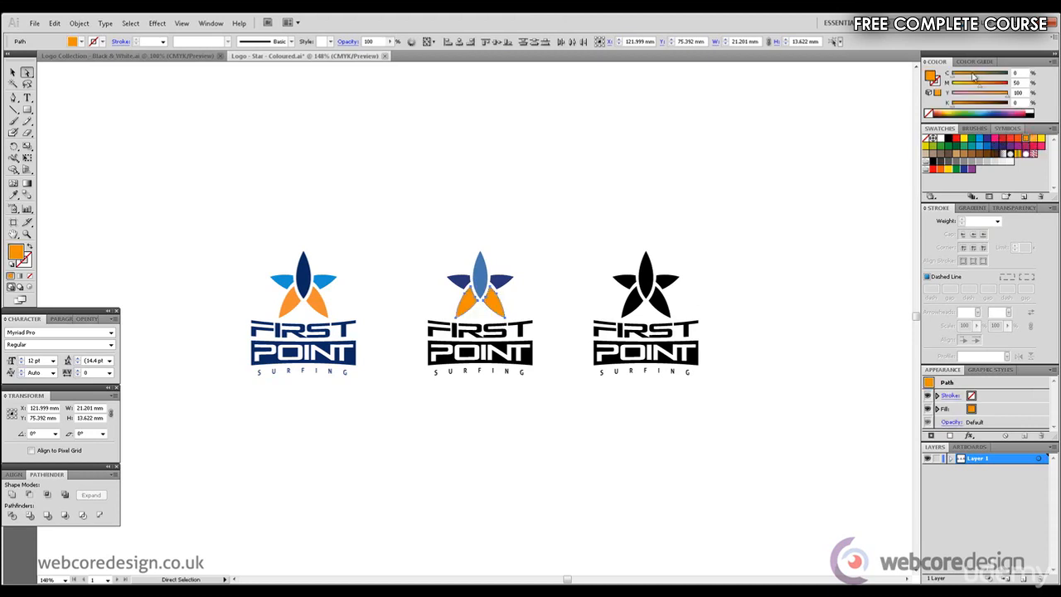
Soften the middle star's lower petals to a pale orange, set to C 0, M 30, Y 58, K 0.
left_click_drag(977, 94, 974, 97)
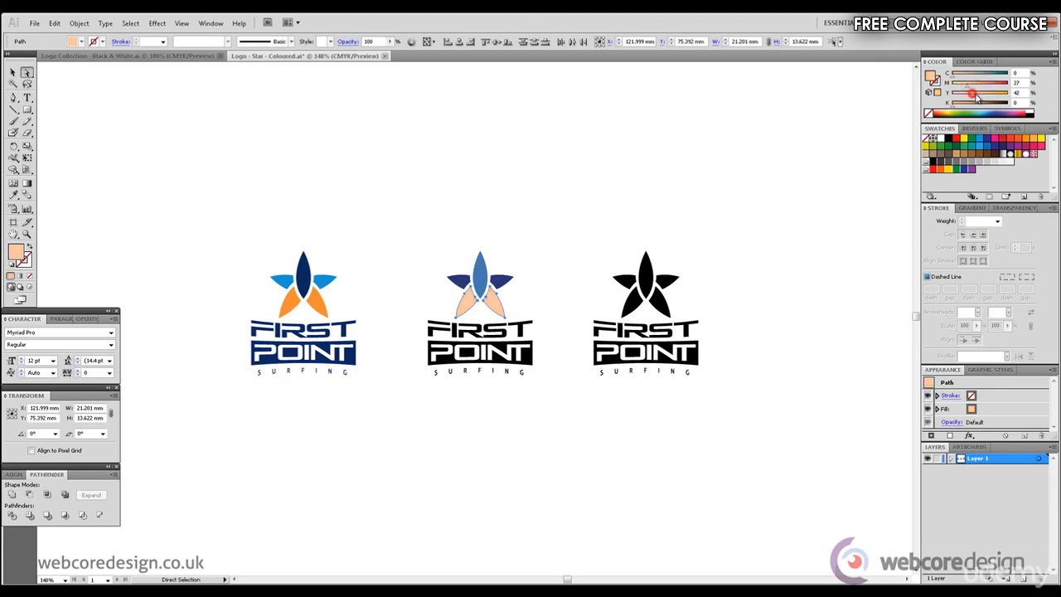
left_click_drag(968, 86, 973, 87)
left_click_drag(978, 93, 982, 98)
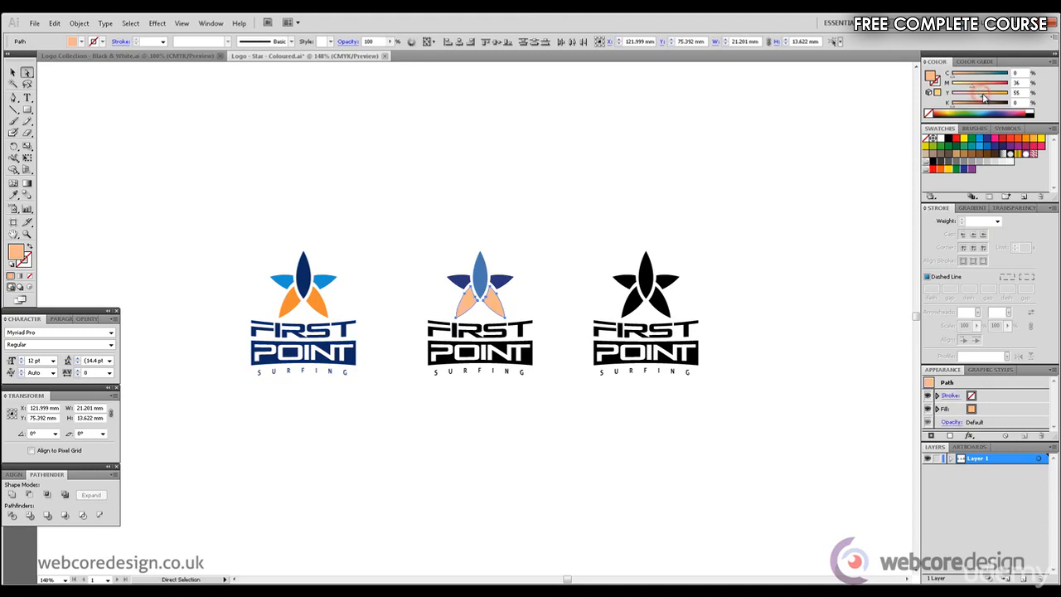
left_click_drag(982, 97, 968, 86)
left_click_drag(970, 87, 972, 88)
left_click_drag(971, 89, 970, 88)
left_click(750, 126)
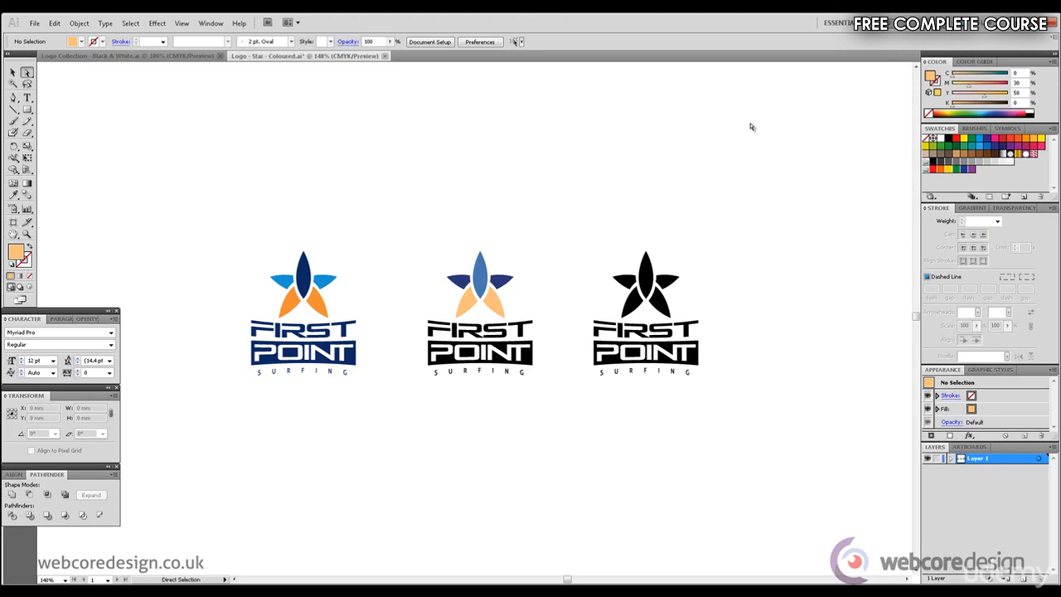
Compare the fill values of the middle star's lower petals with those of the leftmost star's orange petals.
left_click(469, 304)
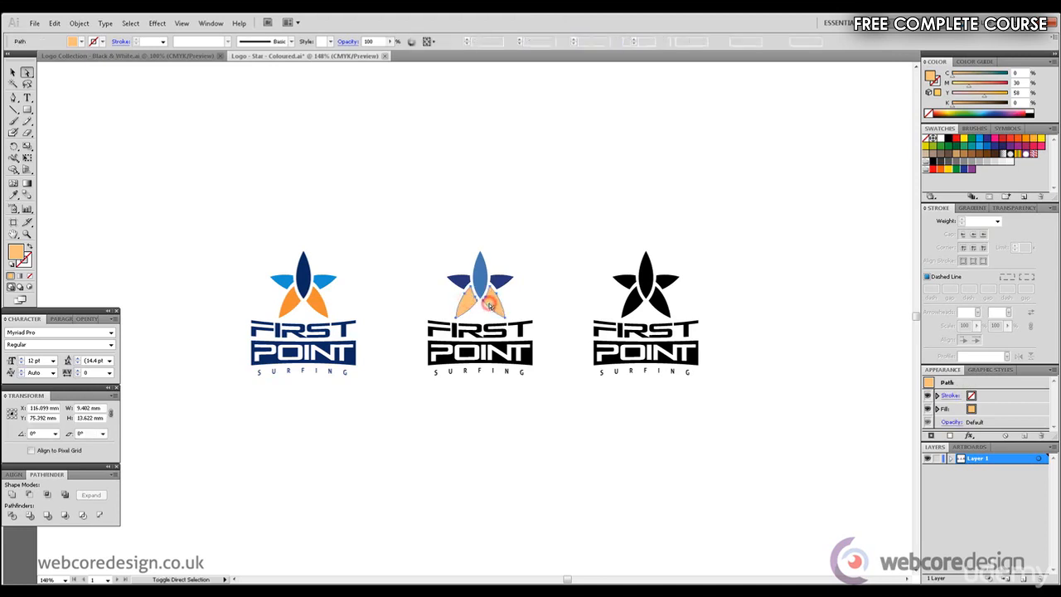
left_click(489, 307, "shift")
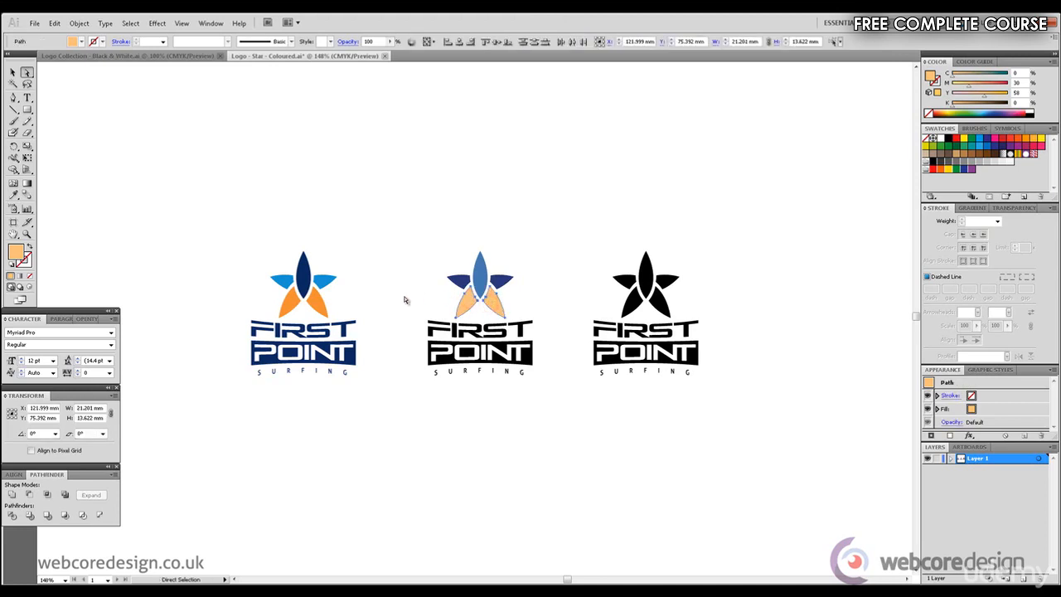
left_click(292, 305)
left_click(316, 302)
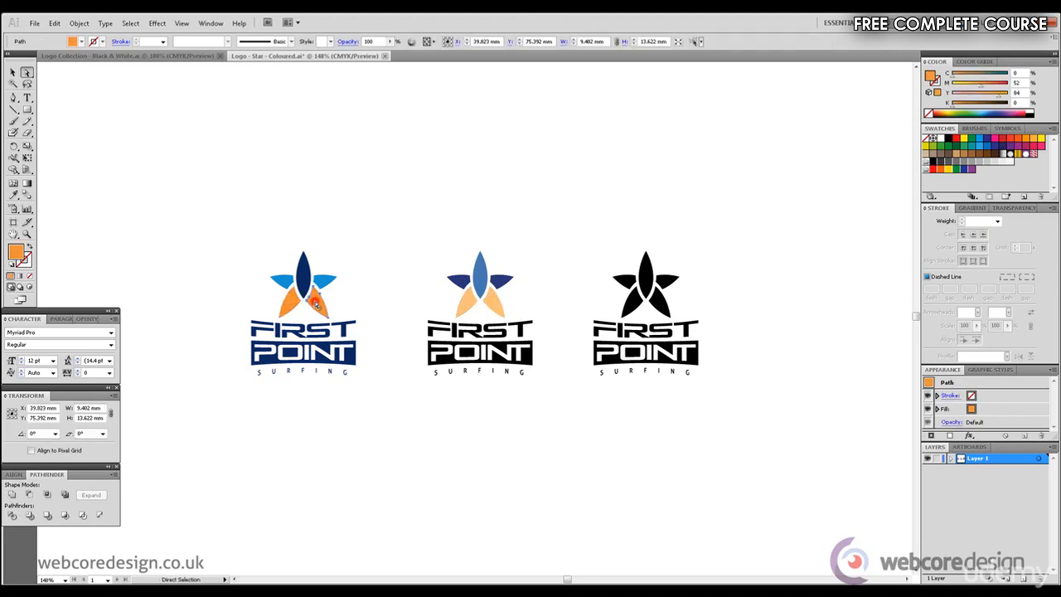
left_click(433, 204)
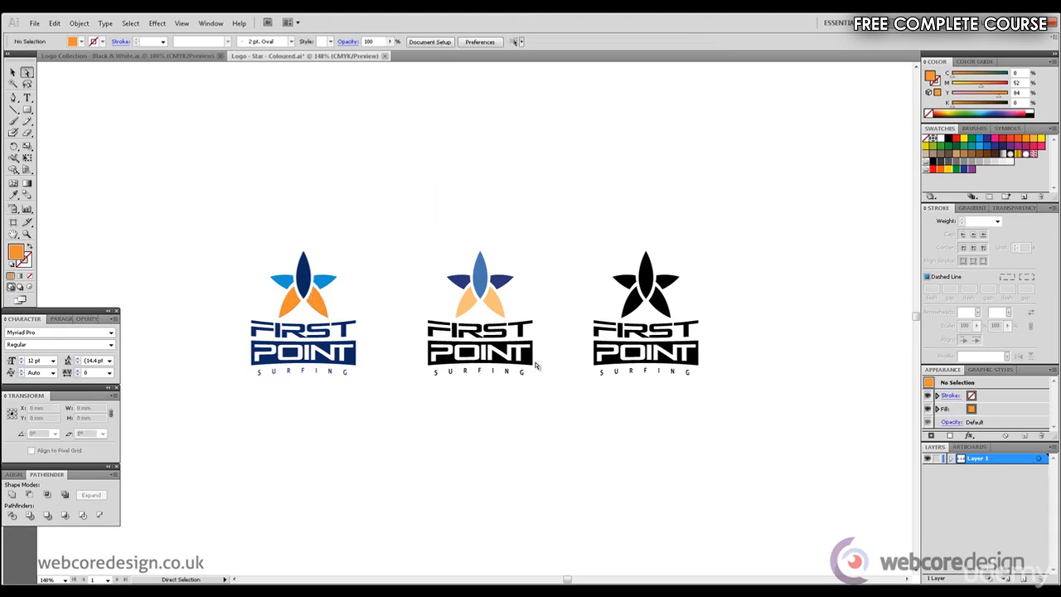
Colour the middle logo's whole lettering with the muted blue sampled from its central petal.
left_click(531, 362)
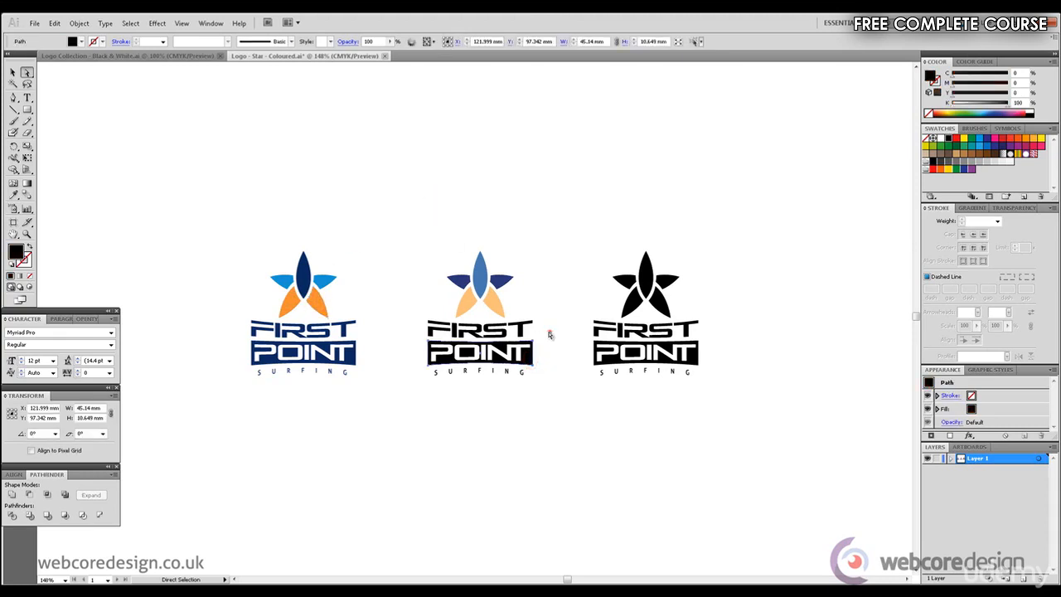
left_click_drag(550, 331, 410, 326)
left_click_drag(536, 389, 433, 371)
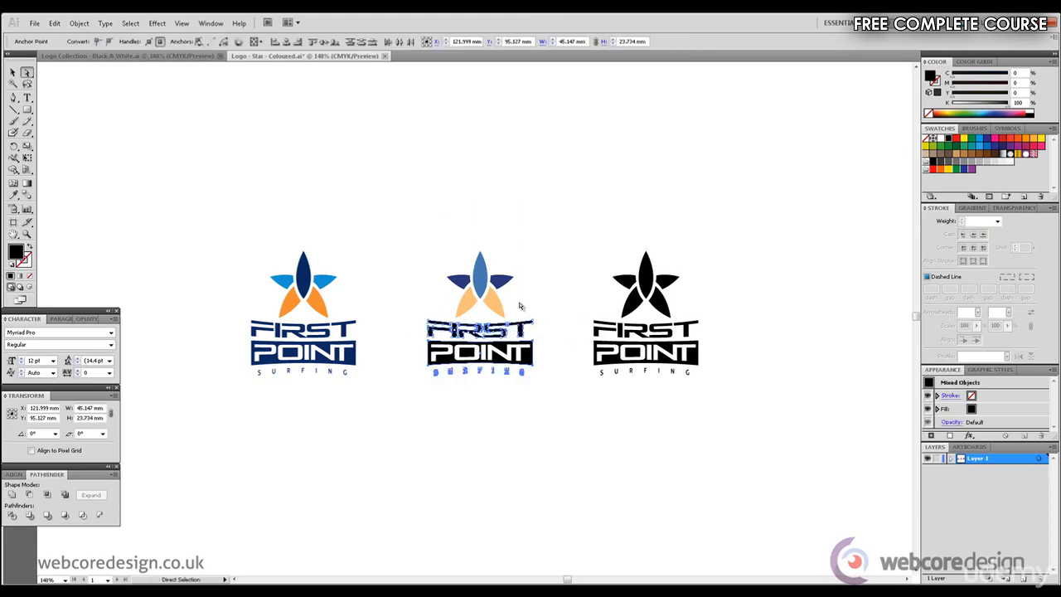
left_click(13, 194)
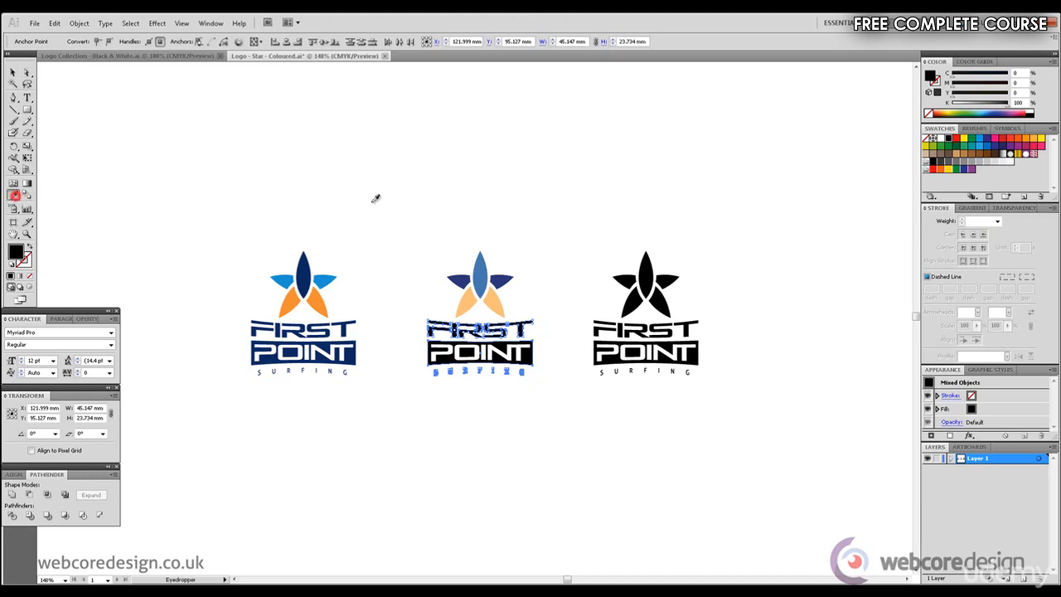
left_click(484, 269)
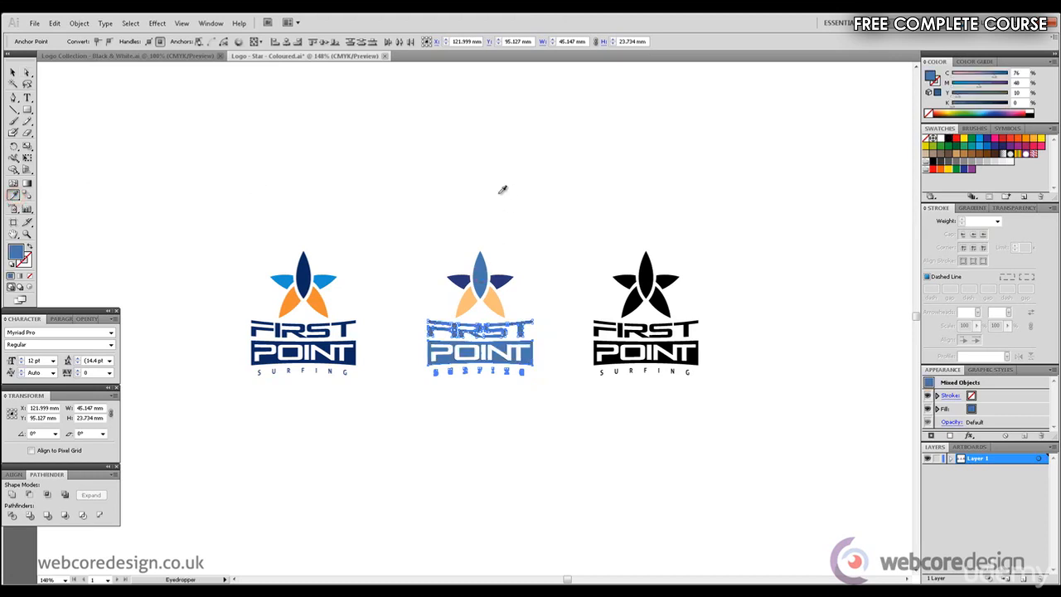
left_click(13, 72)
left_click(237, 156)
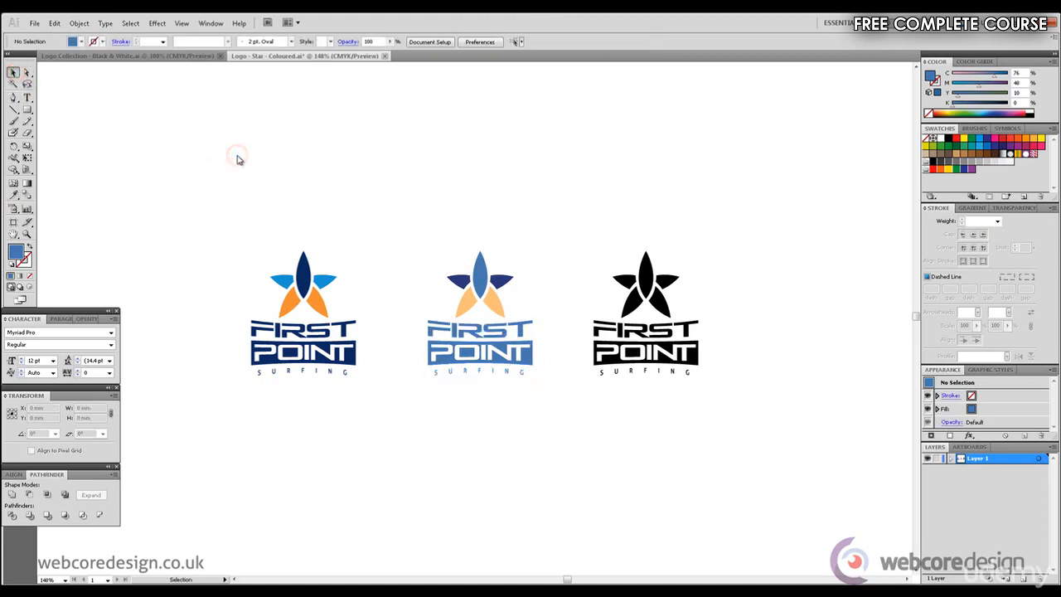
Recolour the middle logo's whole lettering with the dark blue sampled from its upper side petal.
left_click(27, 74)
left_click_drag(419, 323, 431, 369)
left_click(13, 195)
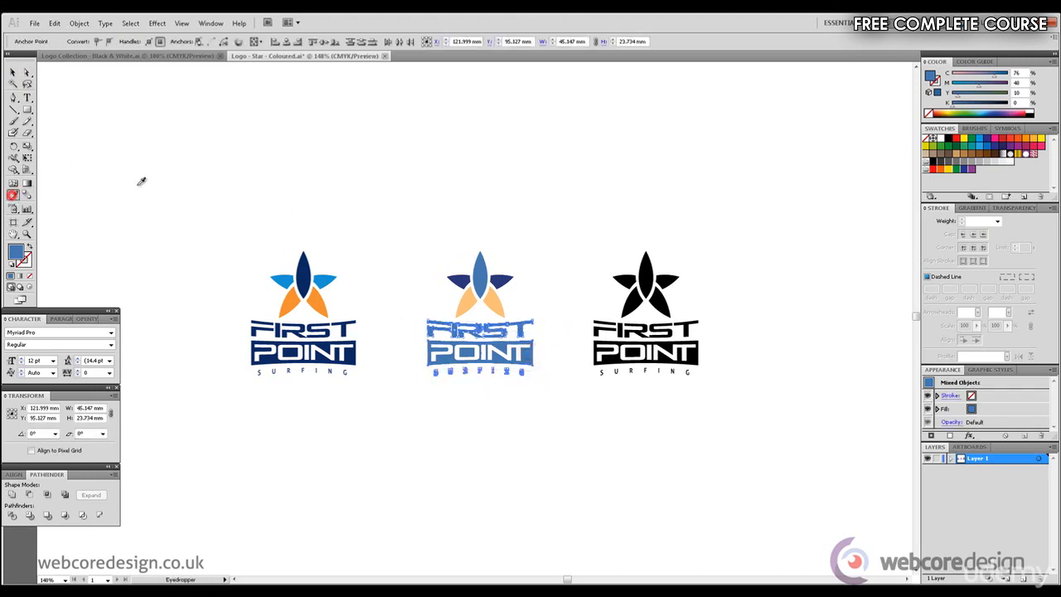
left_click(456, 277)
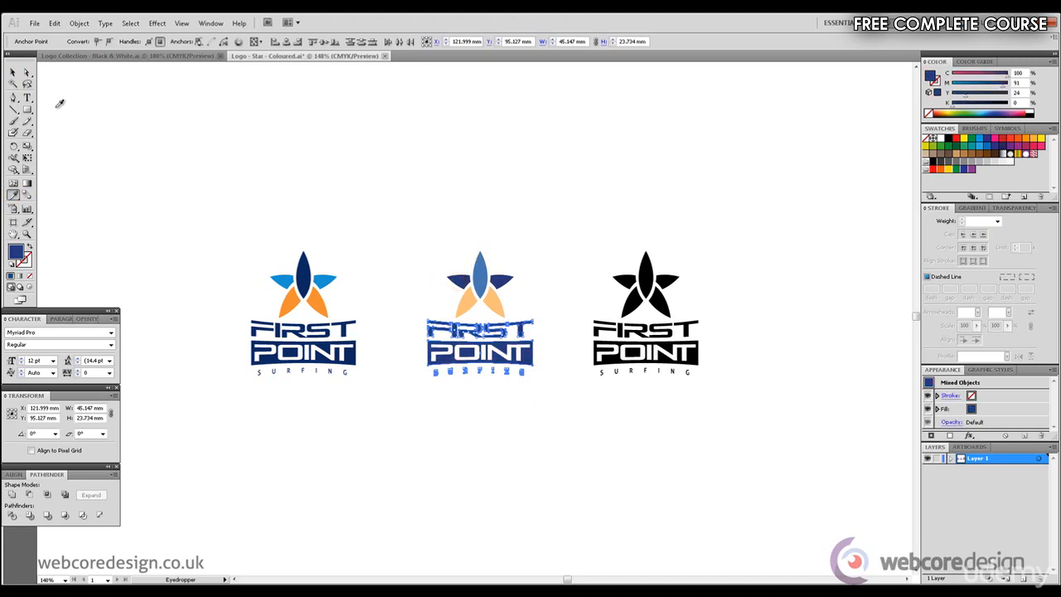
left_click(13, 73)
left_click(392, 205)
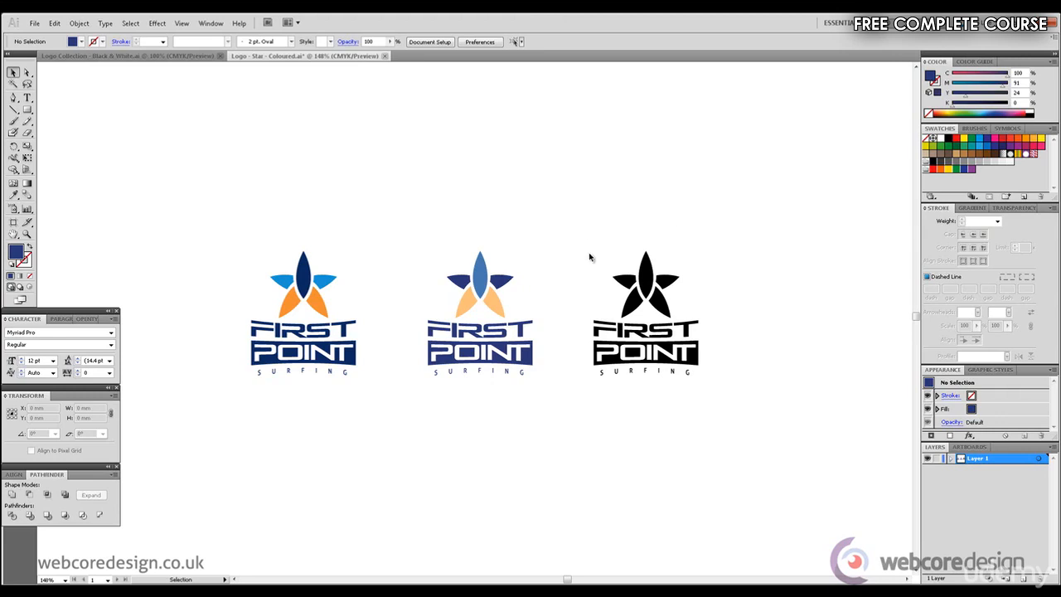
Switch to Completed Questionnaire.pdf in Adobe Reader and check the client's preferred colours in question 13.
left_click(27, 73)
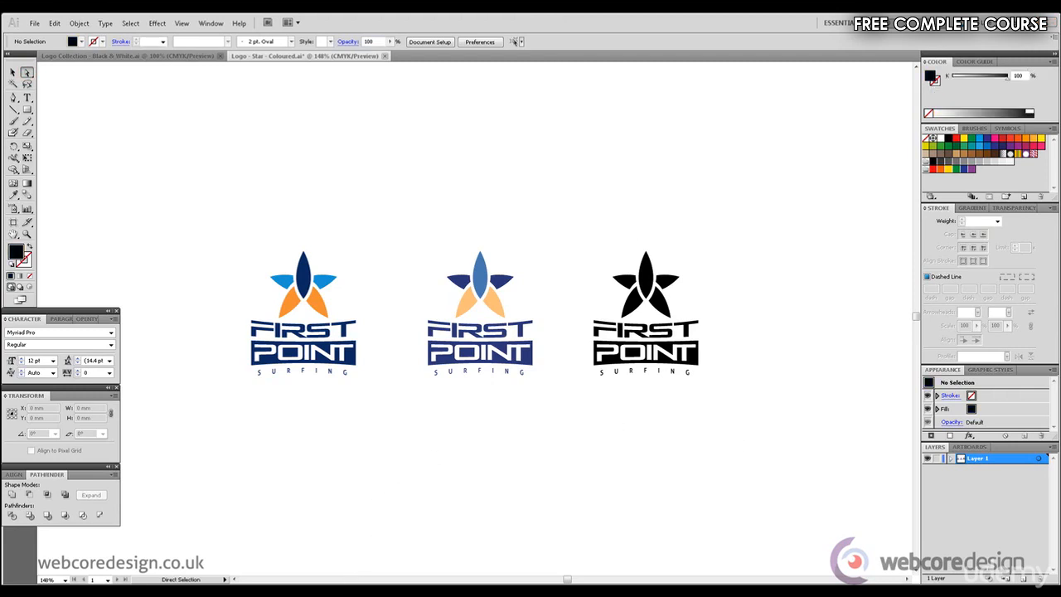
left_click(304, 592)
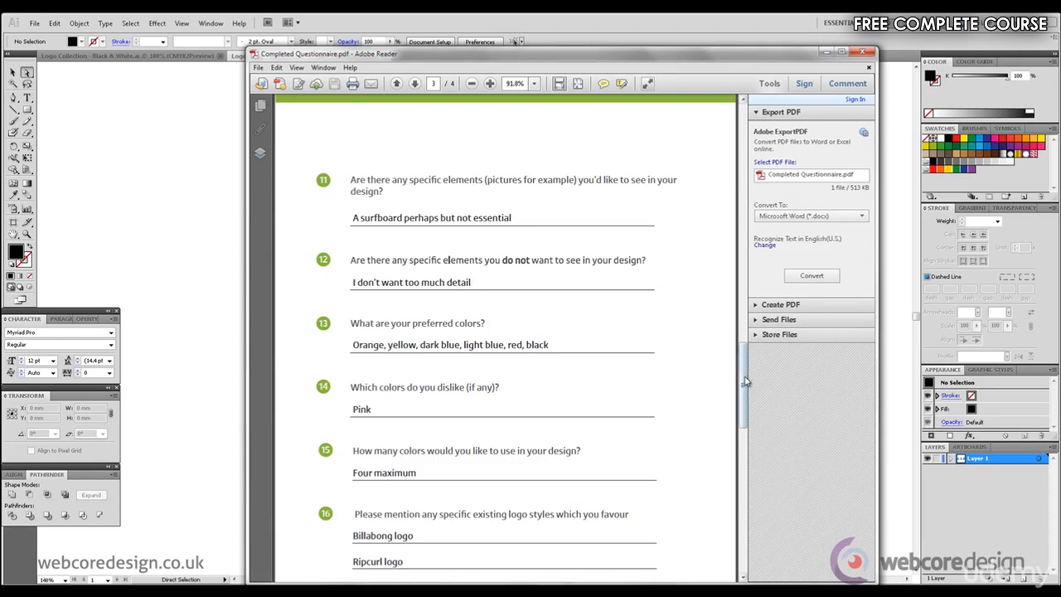
scroll(730, 373, "down", 1)
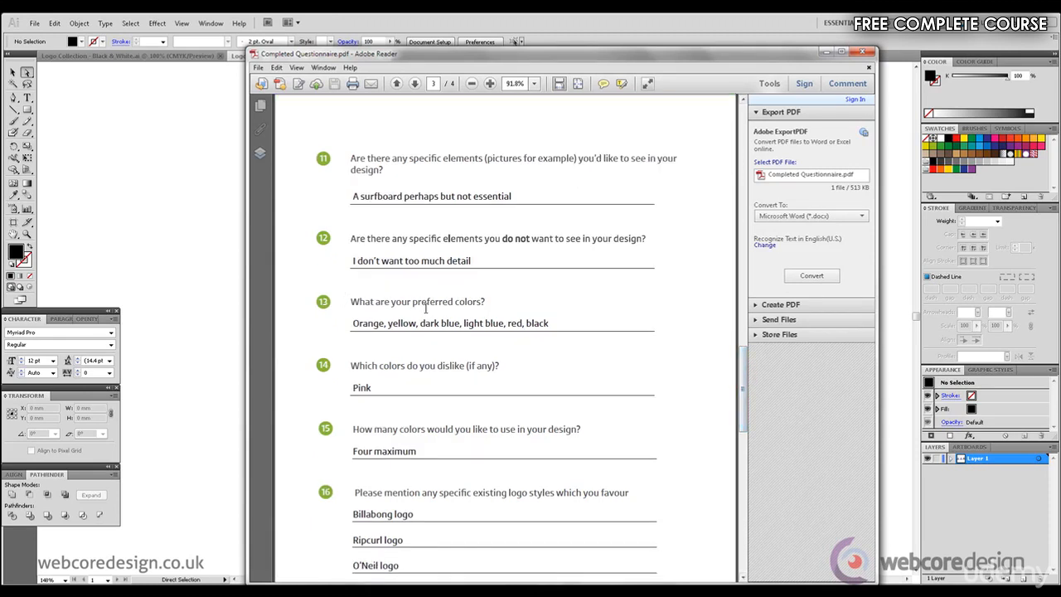
left_click_drag(354, 323, 497, 332)
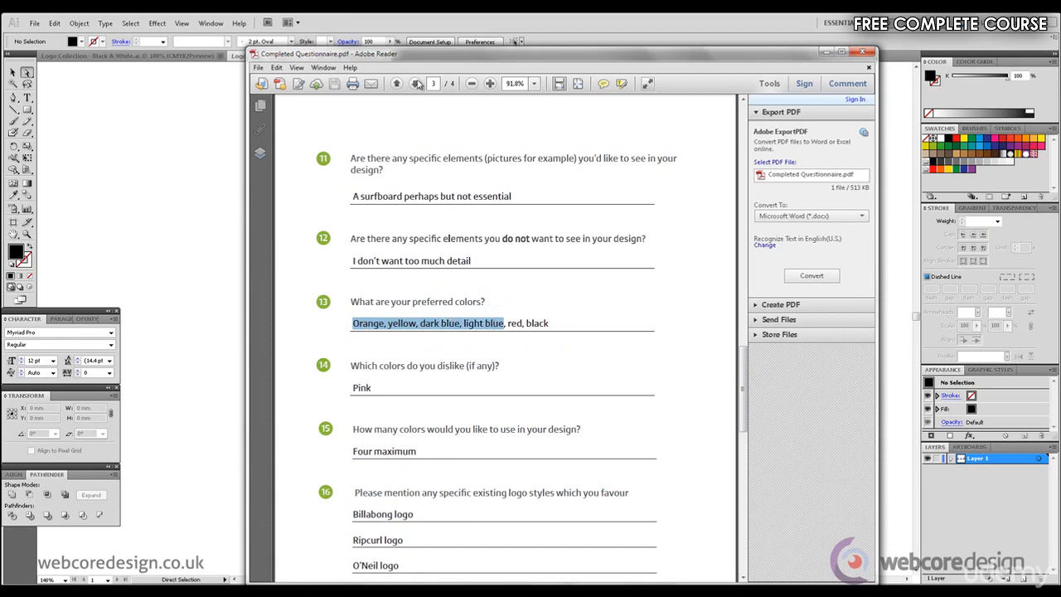
left_click_drag(438, 59, 580, 68)
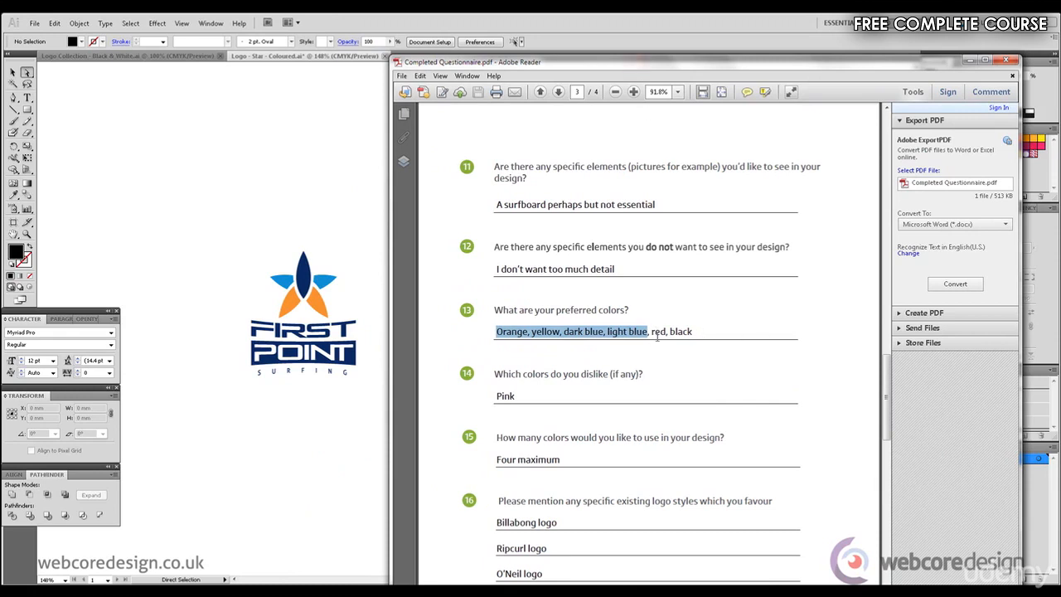
left_click(968, 61)
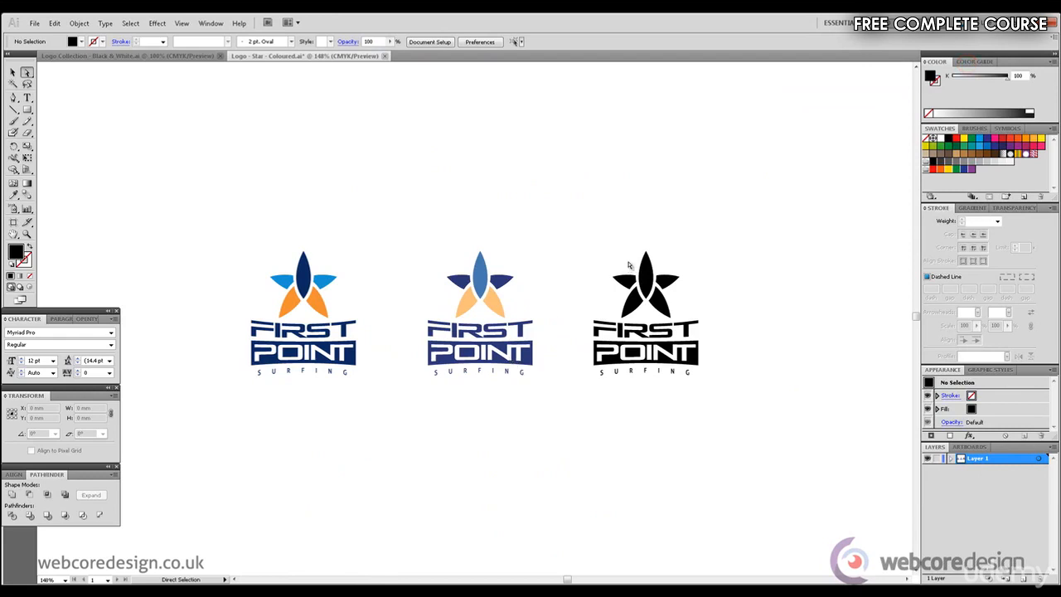
Fill all five petals of the rightmost star with the red swatch, C 0, M 100, Y 100, K 0.
mouse_move(591, 252)
left_mouse_down()
mouse_move(713, 336)
mouse_move(611, 252)
left_mouse_up()
left_click(721, 293)
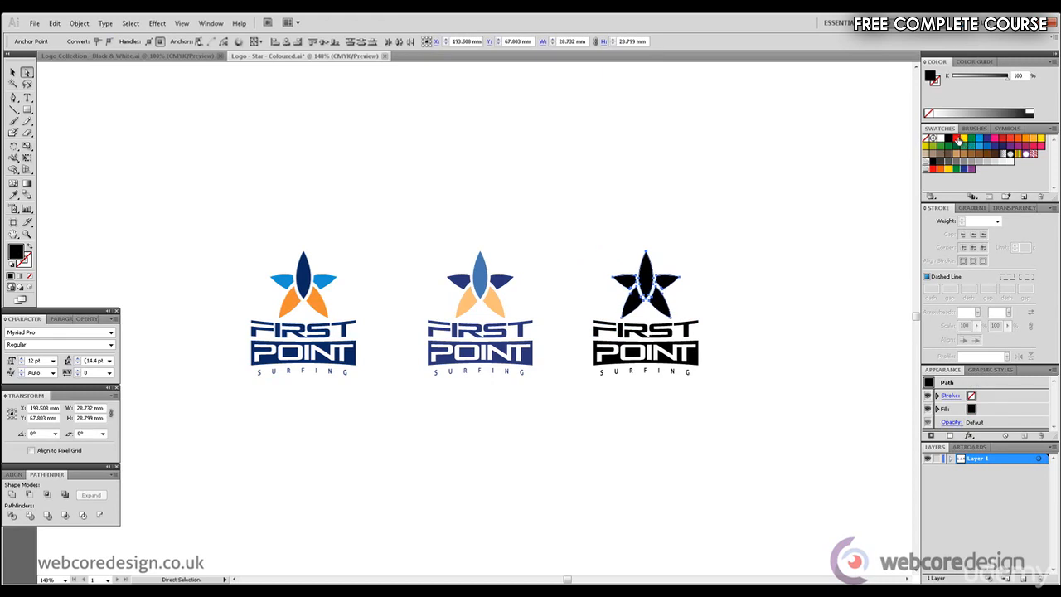
left_click(958, 139)
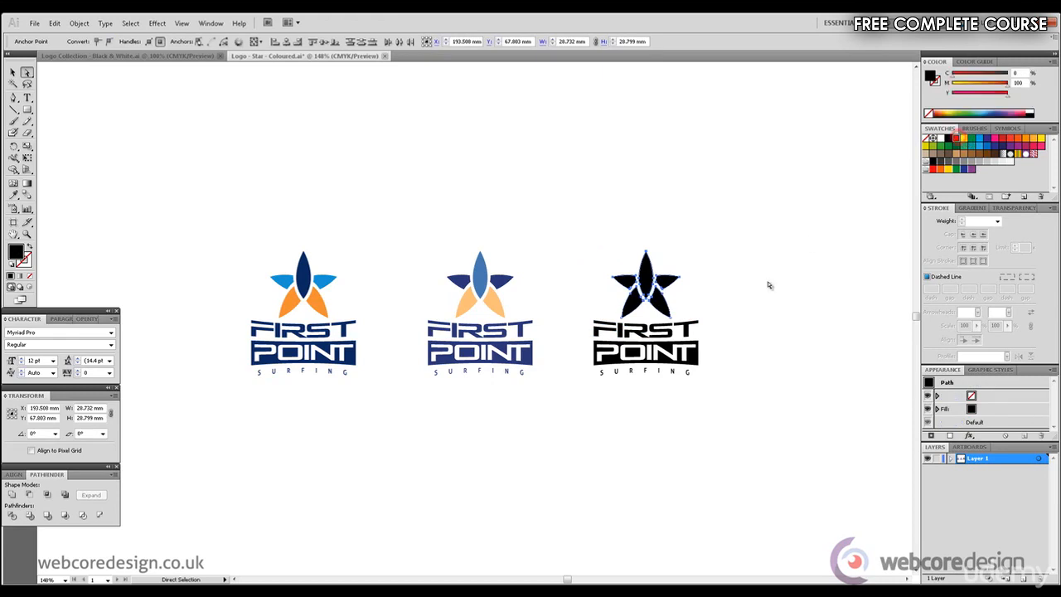
Soften the rightmost logo's whole lettering, including SURFING, to a near-black by setting its black value to K 93.
left_click(699, 361)
left_click_drag(716, 328, 583, 326)
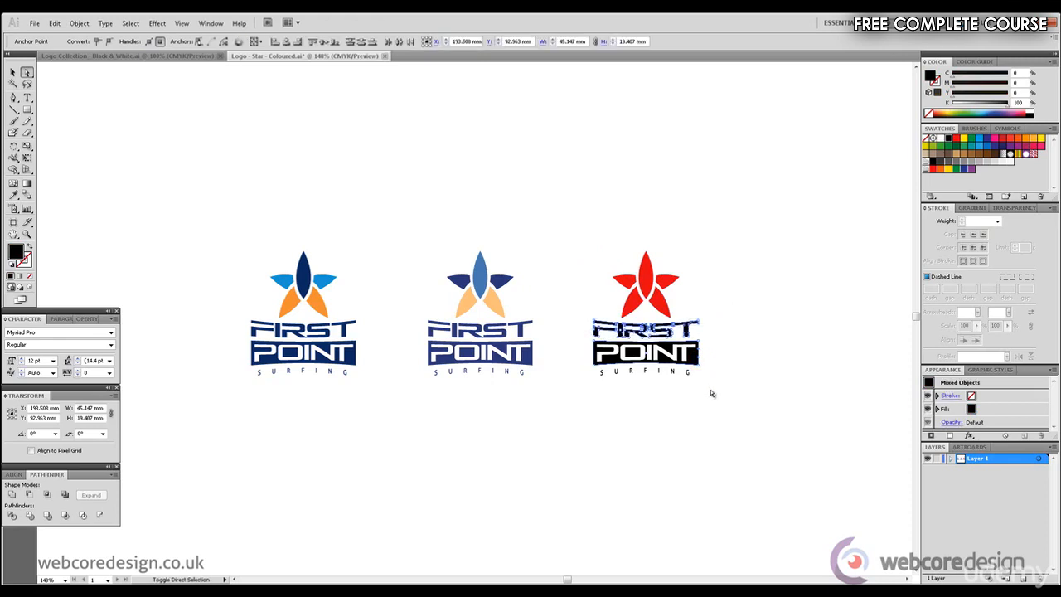
left_click_drag(709, 388, 601, 372)
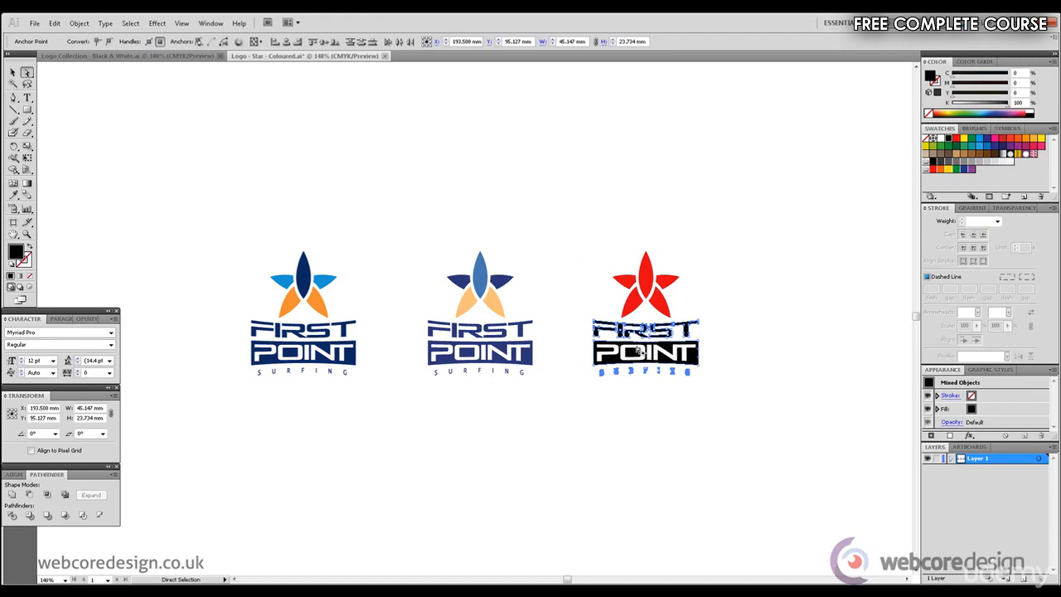
left_click(1005, 109)
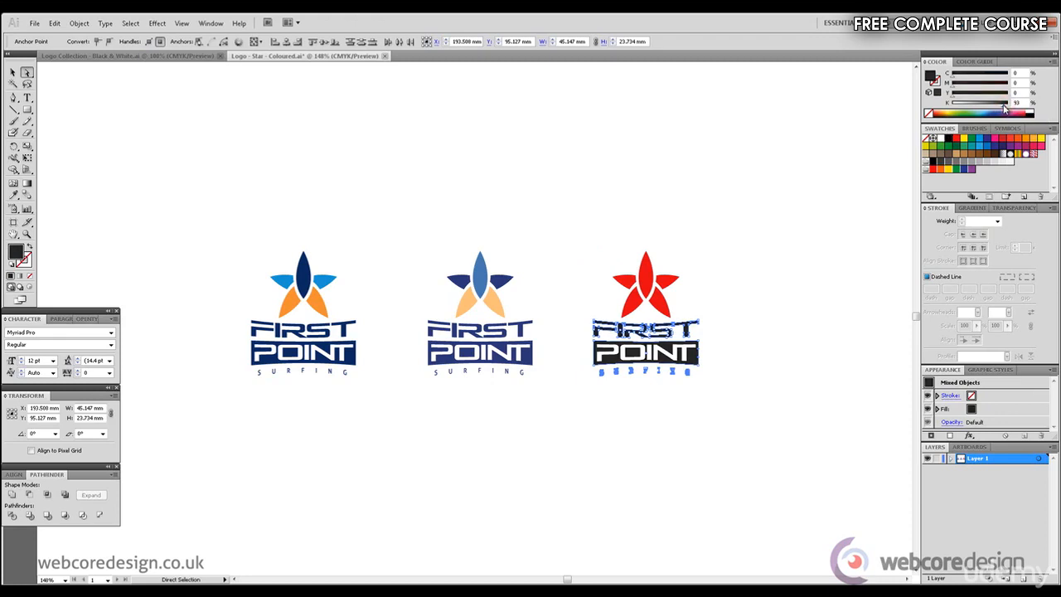
left_click(13, 73)
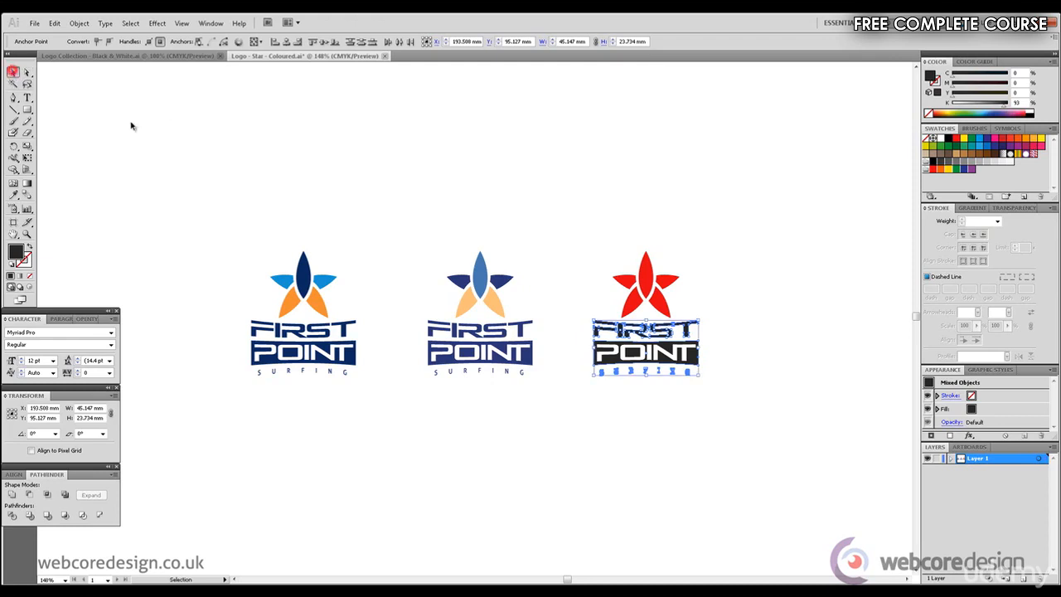
left_click(728, 247)
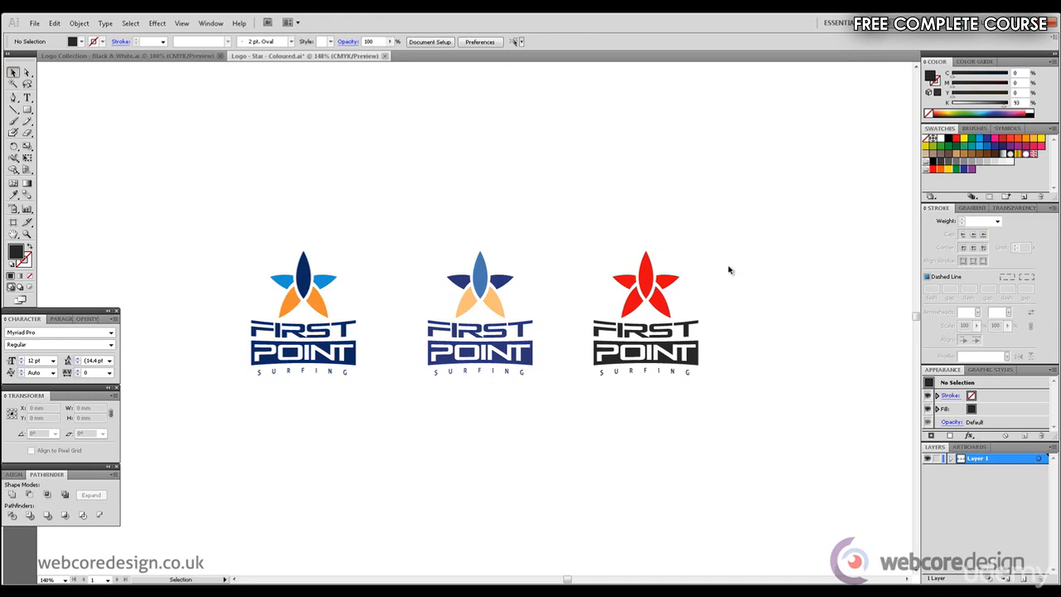
Darken the two side petals of the rightmost red star by setting their black value to K 43.
left_click(27, 72)
left_click(724, 210)
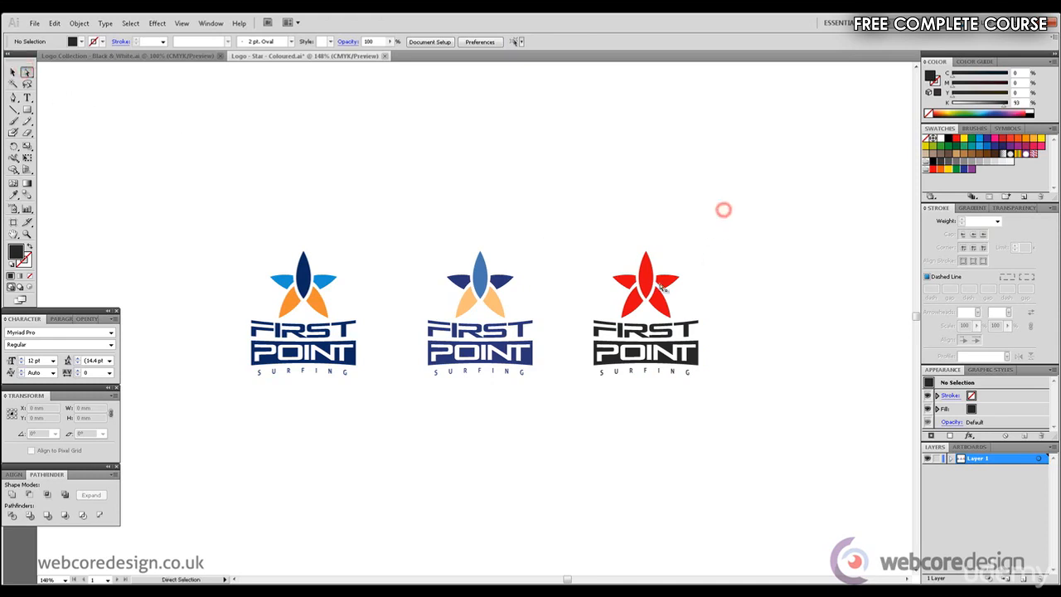
left_click(634, 286)
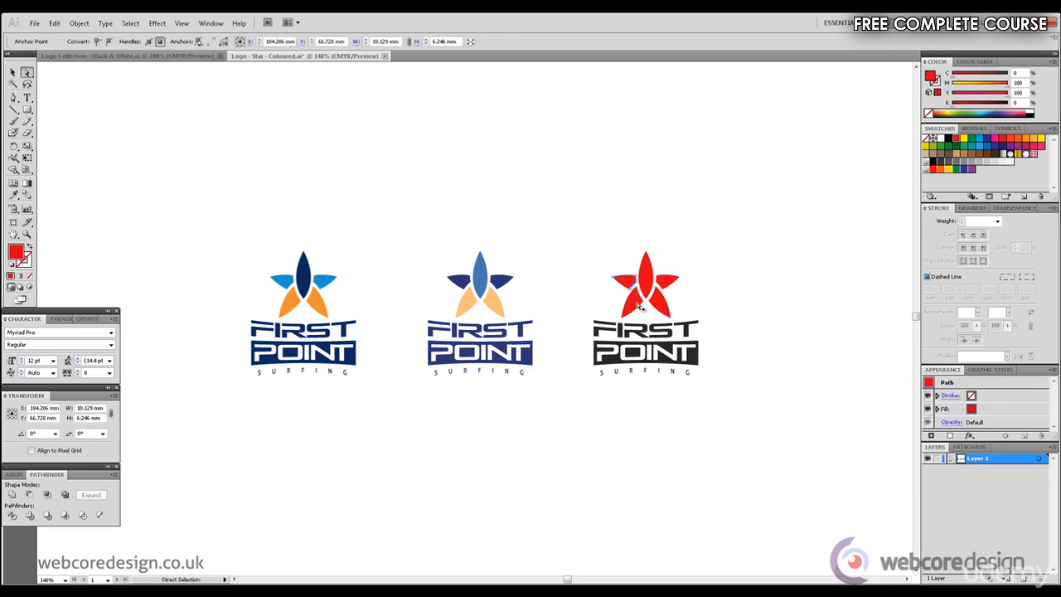
left_click(669, 285, "shift")
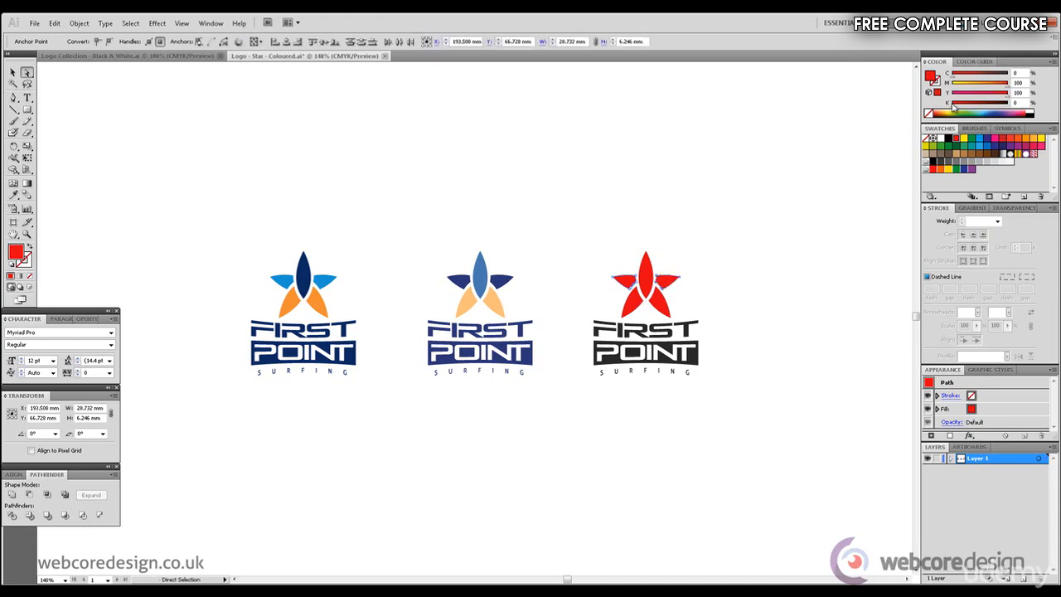
left_click_drag(954, 105, 977, 107)
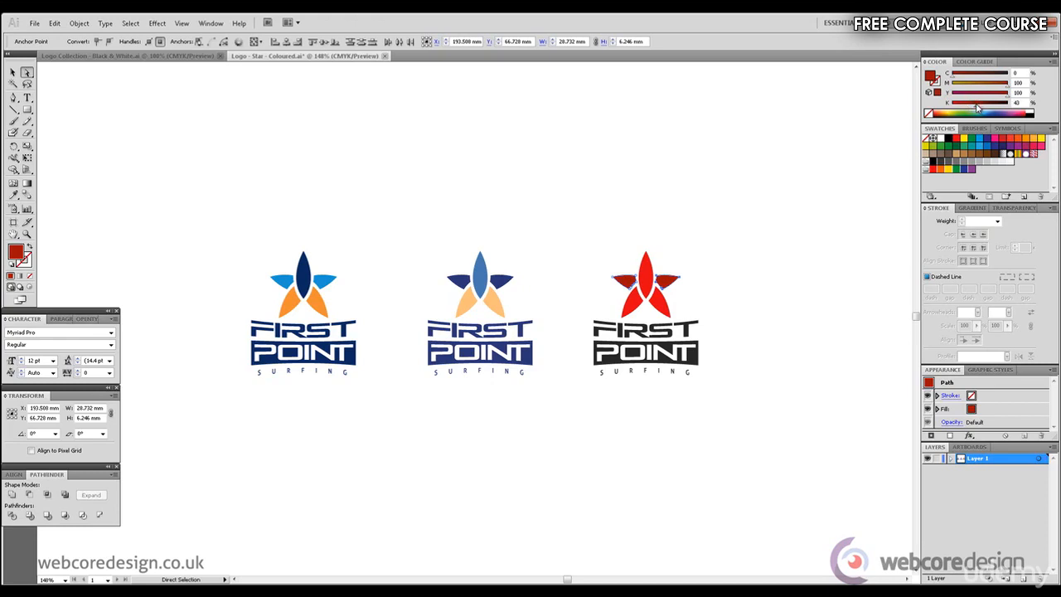
left_click(763, 197)
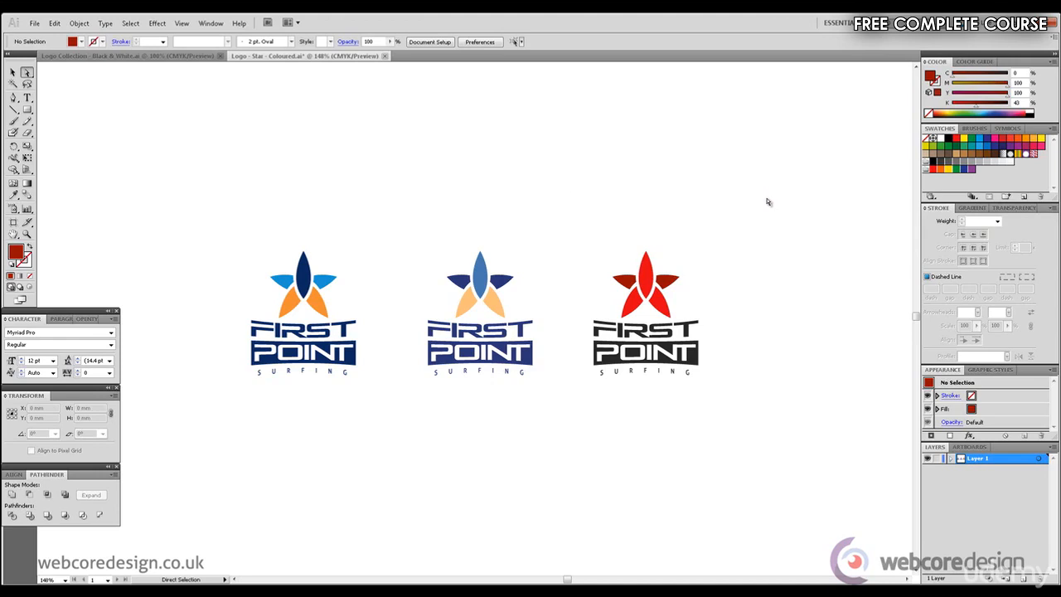
Duplicate the rightmost red logo so one version sits above the row and the other stays lined up with the two blue logos.
key("v")
left_click_drag(573, 224, 702, 410)
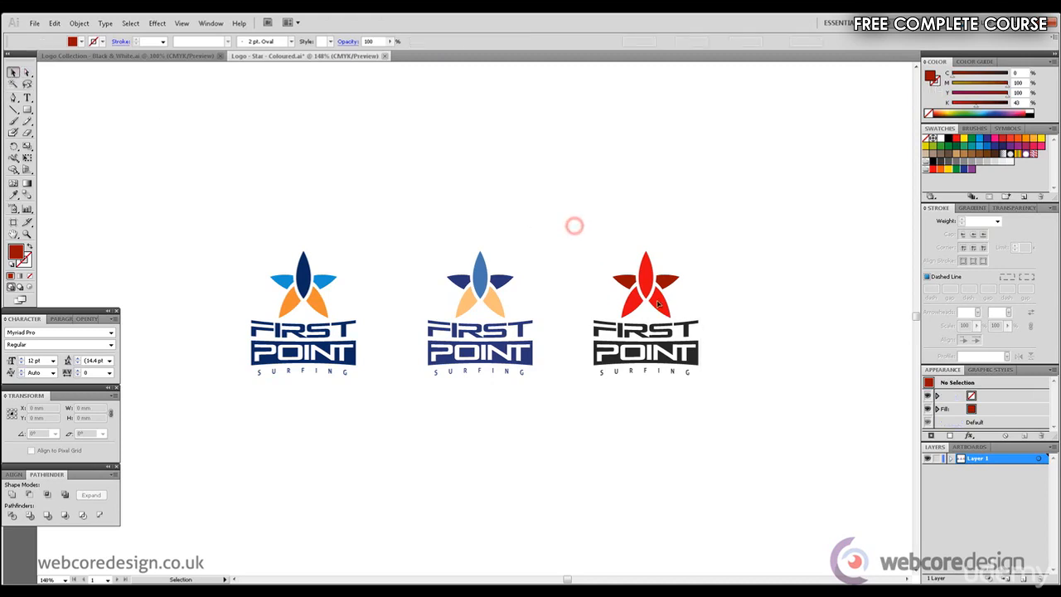
left_click_drag(658, 303, 660, 150)
left_click_drag(661, 153, 670, 325)
left_click(782, 283)
left_click_drag(741, 431, 591, 270)
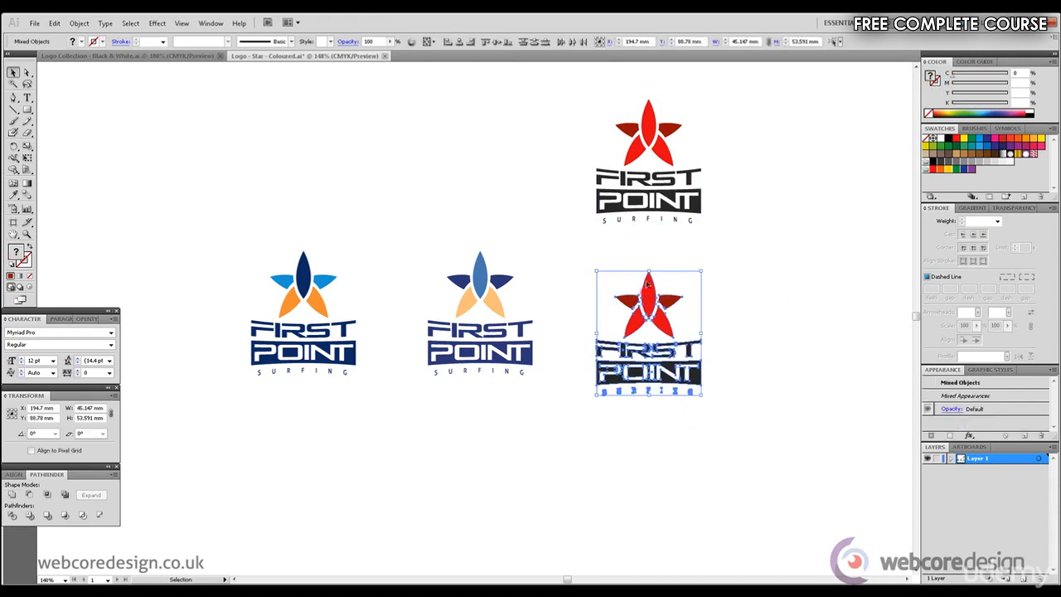
left_click_drag(647, 291, 647, 276)
left_click(765, 250)
Recolour both side petals of the lower red logo with the bright red sampled from its centre petal.
key("a")
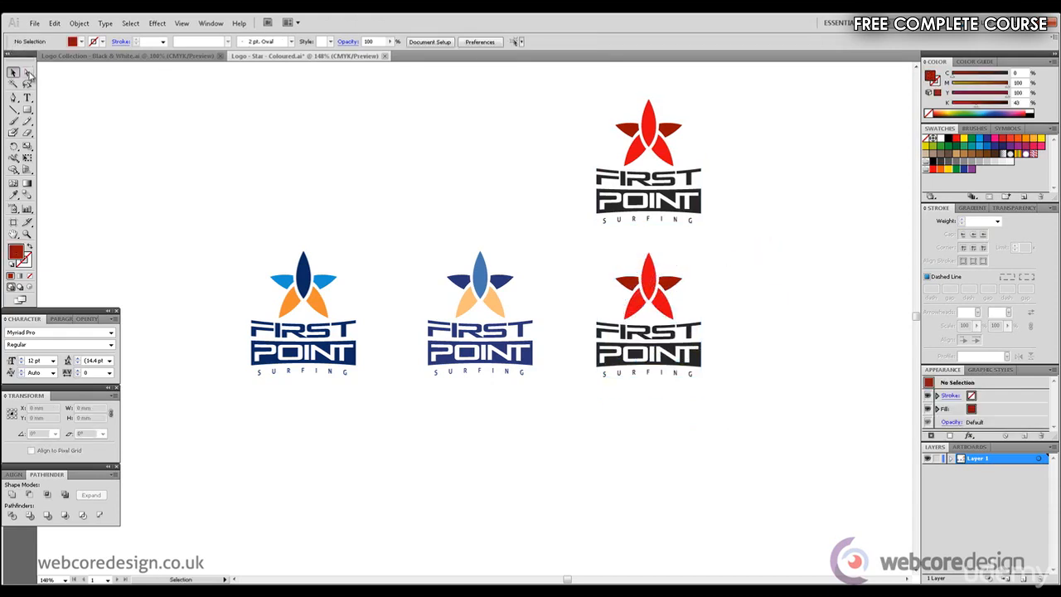
left_click(633, 284)
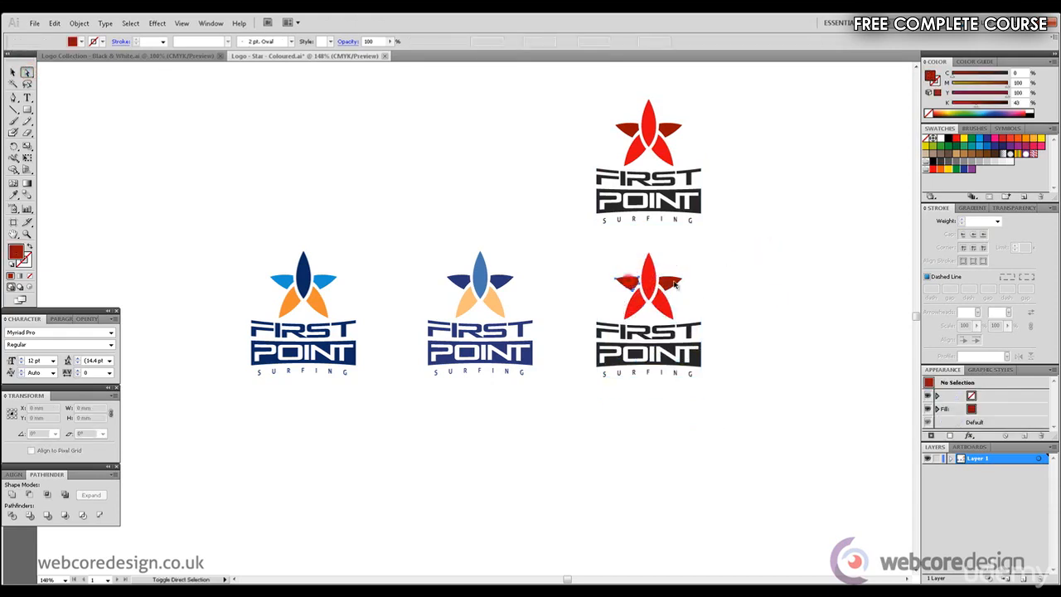
left_click(14, 196)
left_click(655, 267)
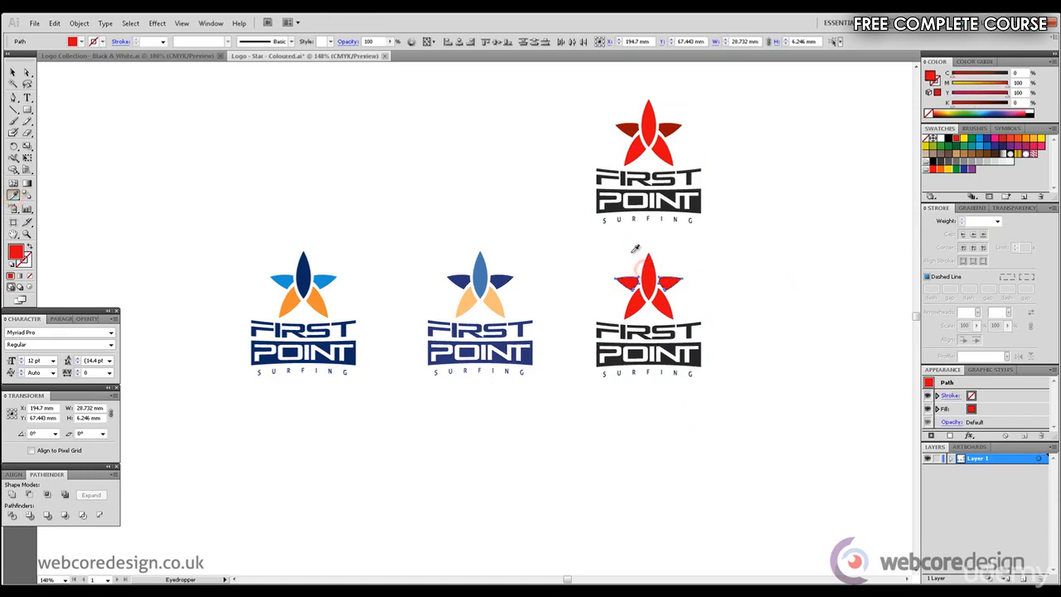
left_click(26, 73)
left_click(346, 176)
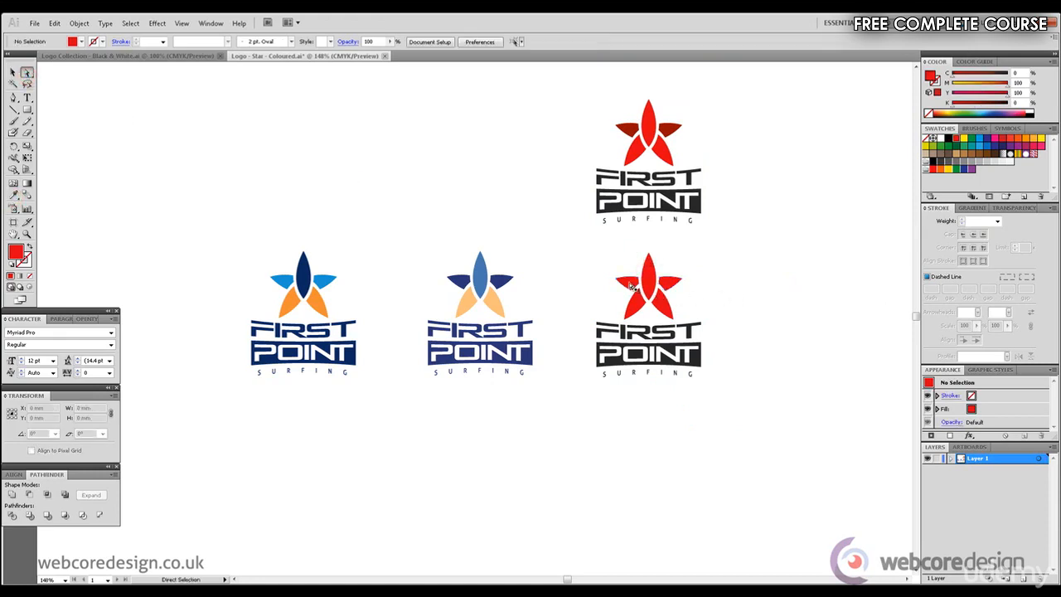
Recolour the lower red logo's left side petal and bottom-right petal with the dark red sampled from the upper version's side petal.
left_click(630, 285)
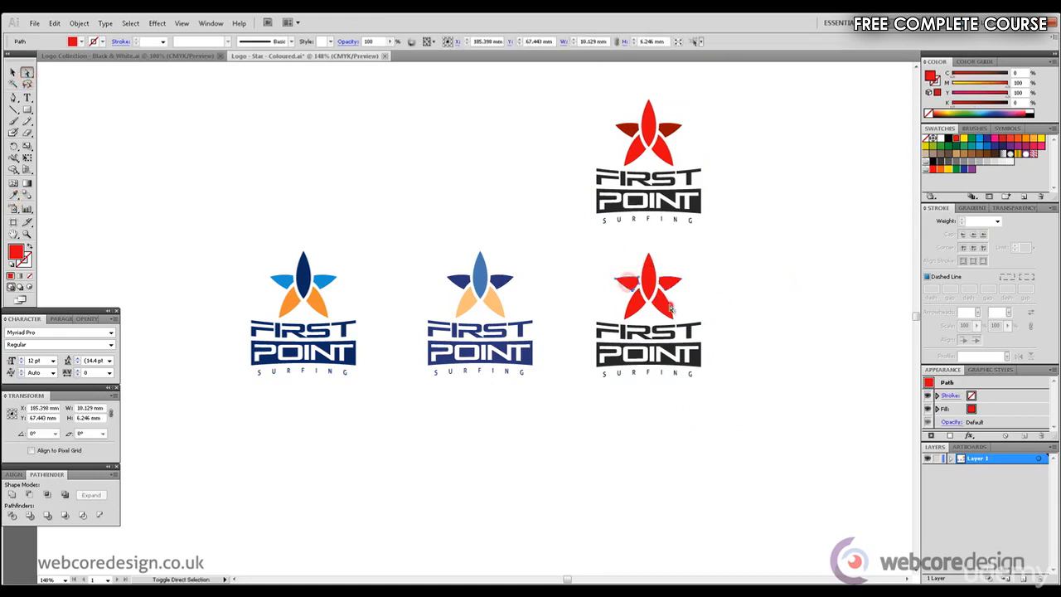
left_click(14, 195)
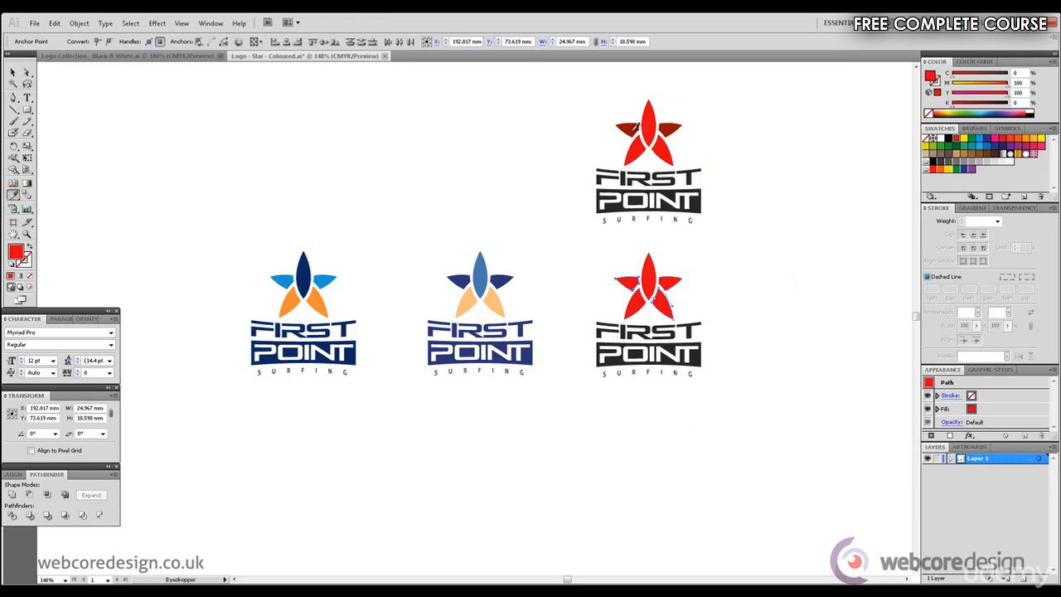
left_click(633, 126)
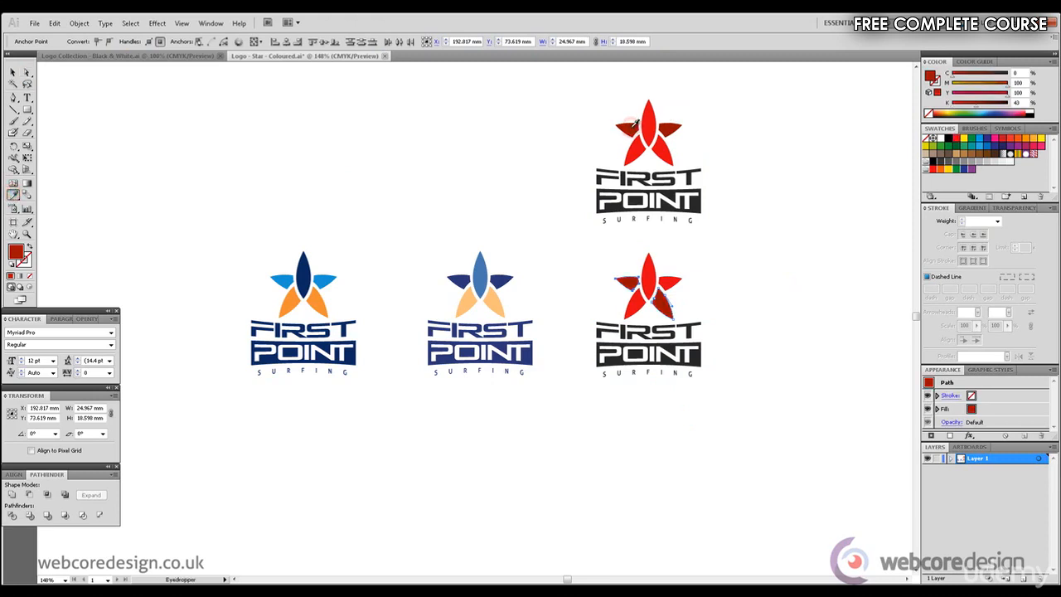
left_click(12, 73)
left_click(297, 163)
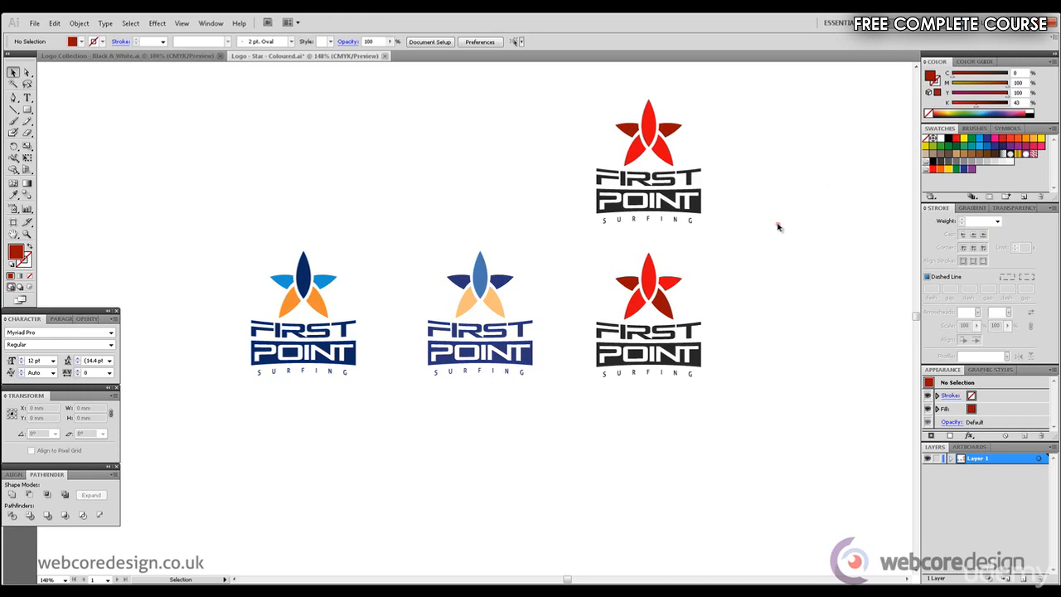
Delete the spare red logo above the row.
left_click_drag(778, 226, 557, 109)
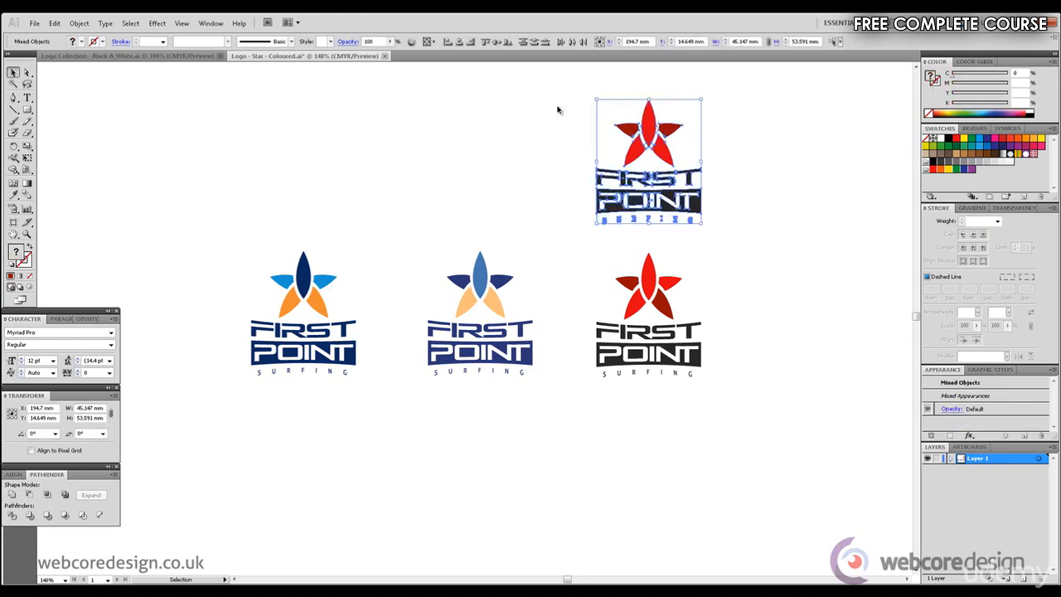
key("Delete")
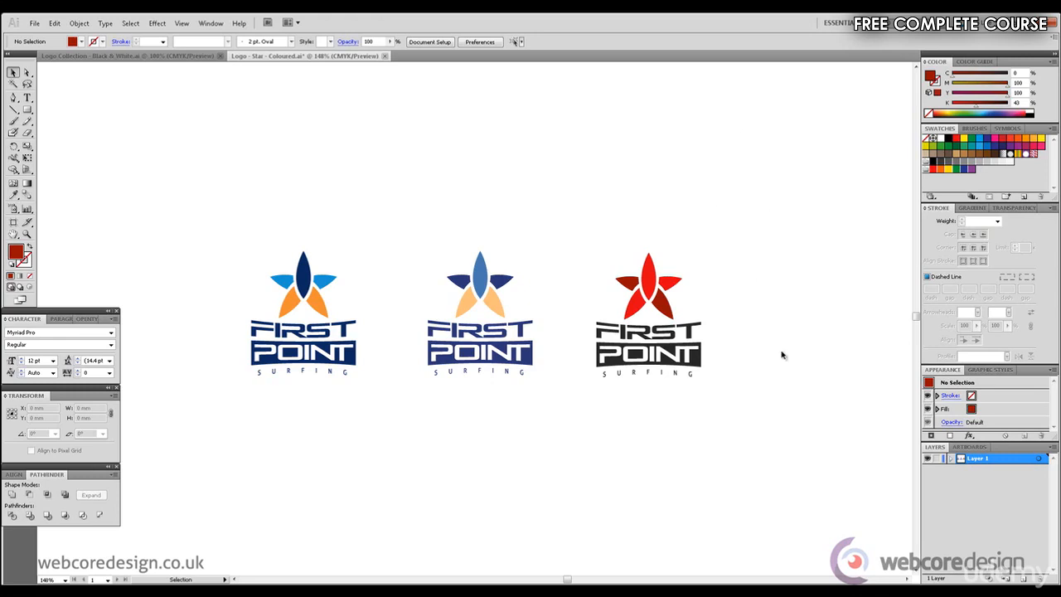
left_click_drag(219, 232, 382, 411)
left_click(429, 144)
Enlarge the blue and orange logo to about 111 mm wide and 132 mm high.
left_click_drag(917, 316, 917, 318)
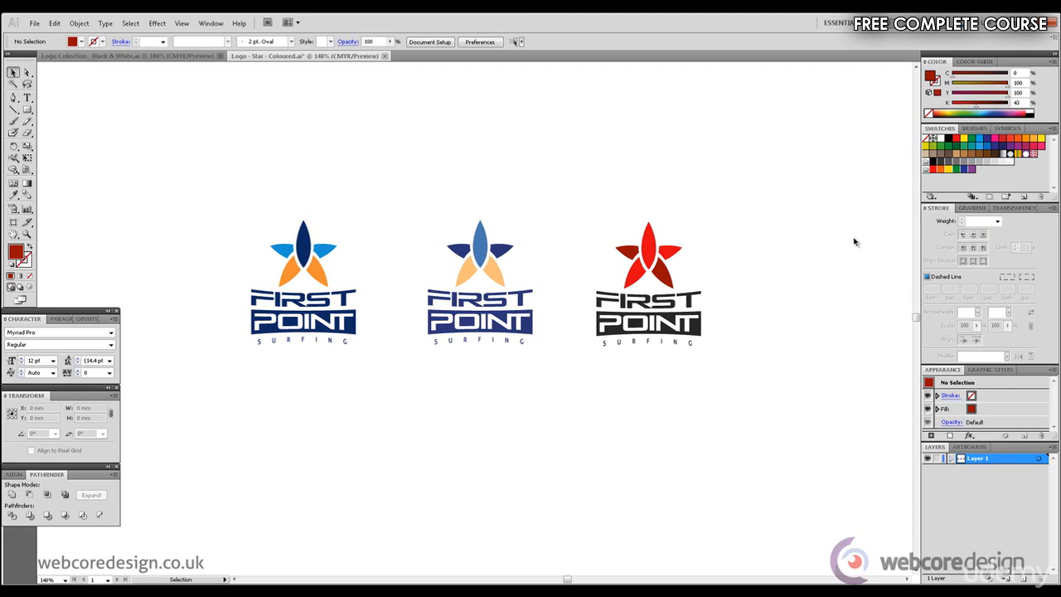
left_click_drag(249, 198, 509, 503)
left_click_drag(917, 316, 918, 331)
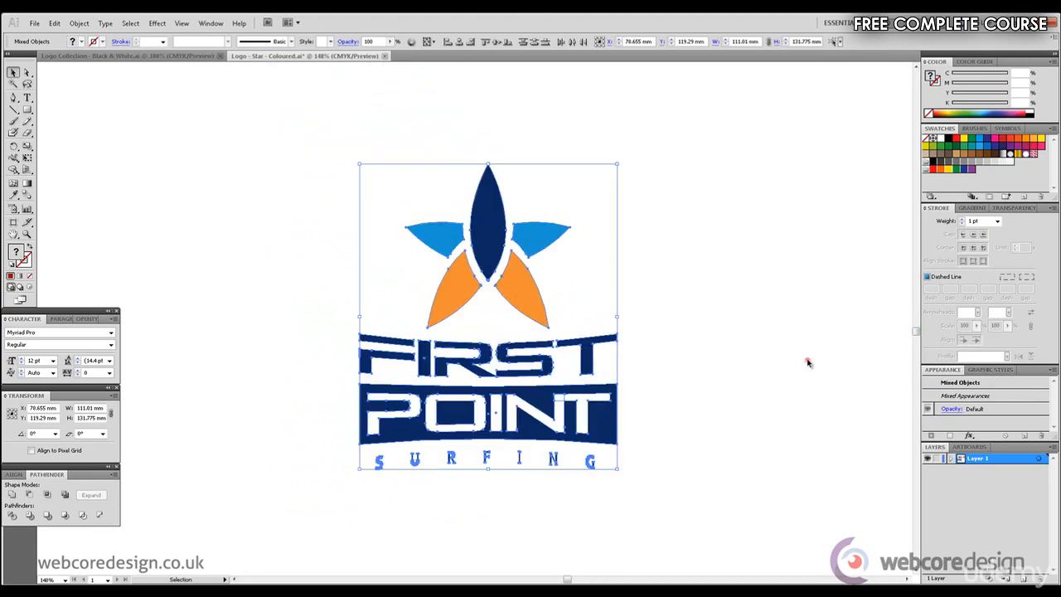
left_click(805, 362)
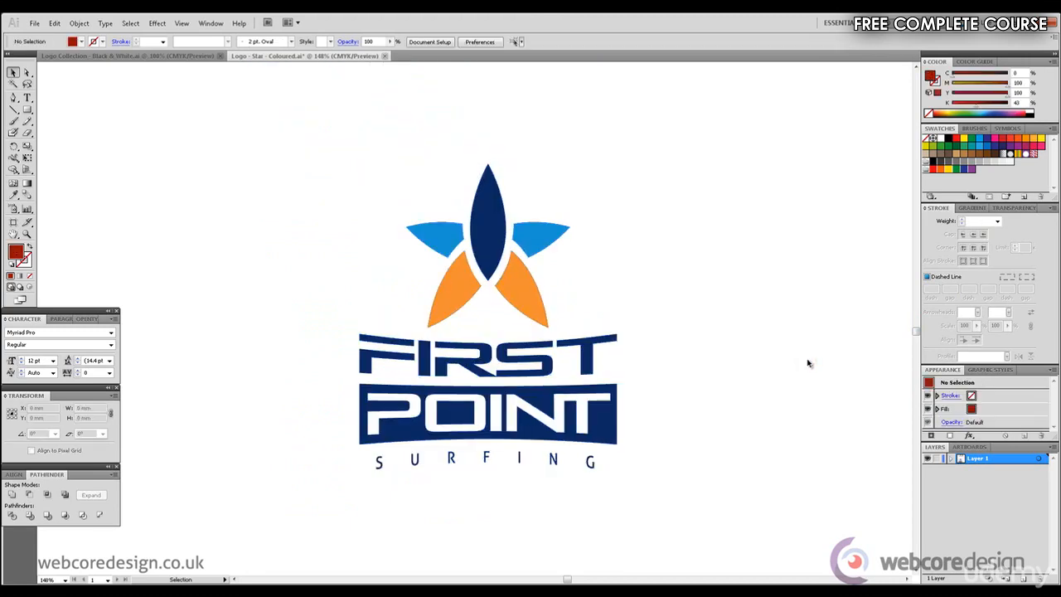